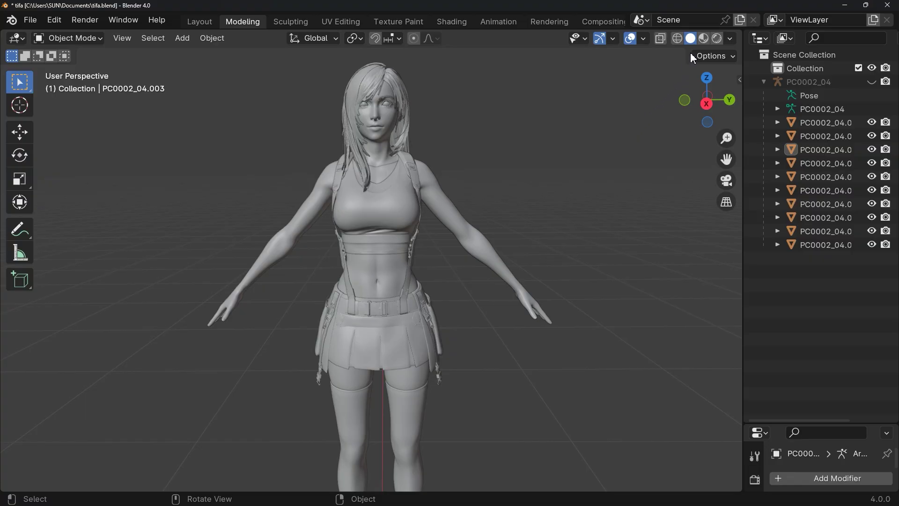
# Show Tifa in Material Preview, delete her skirt, then load PC0002_08.uasset in UE Viewer facing front
pyautogui.click(703, 40)
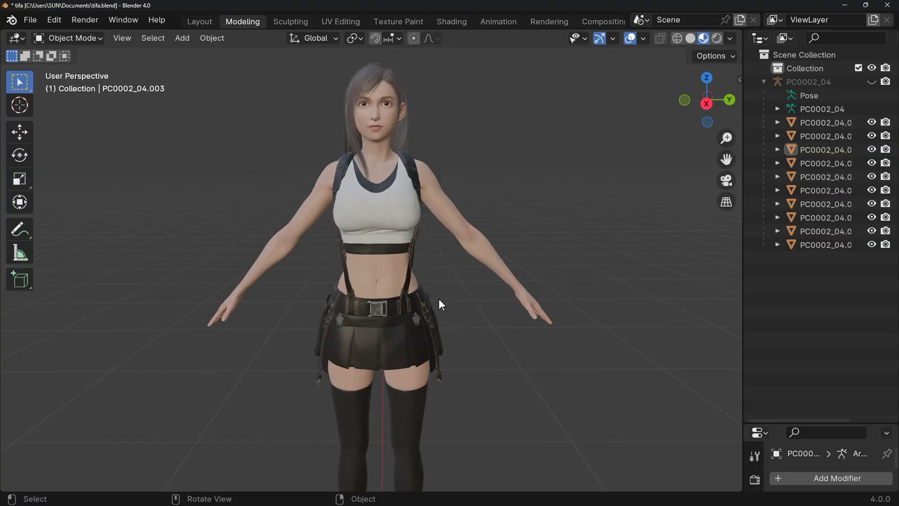
pyautogui.click(384, 339)
pyautogui.press('Delete')
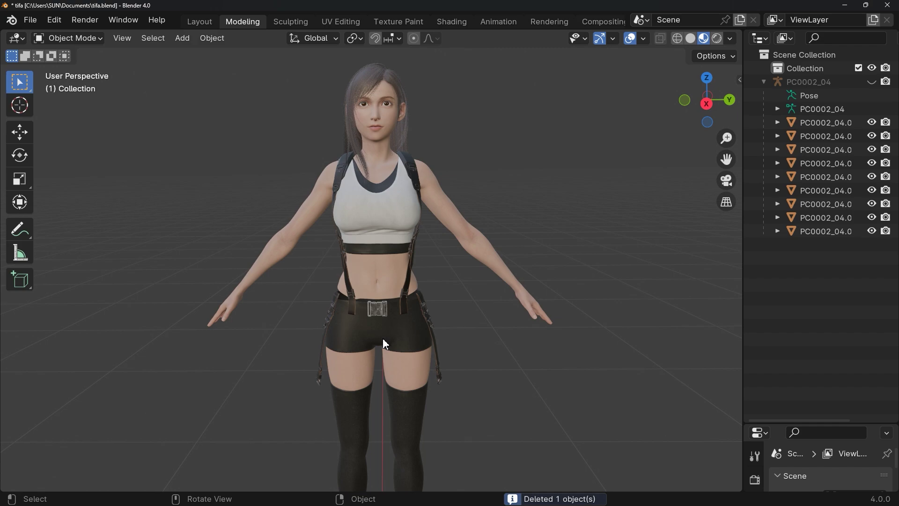
pyautogui.click(466, 328)
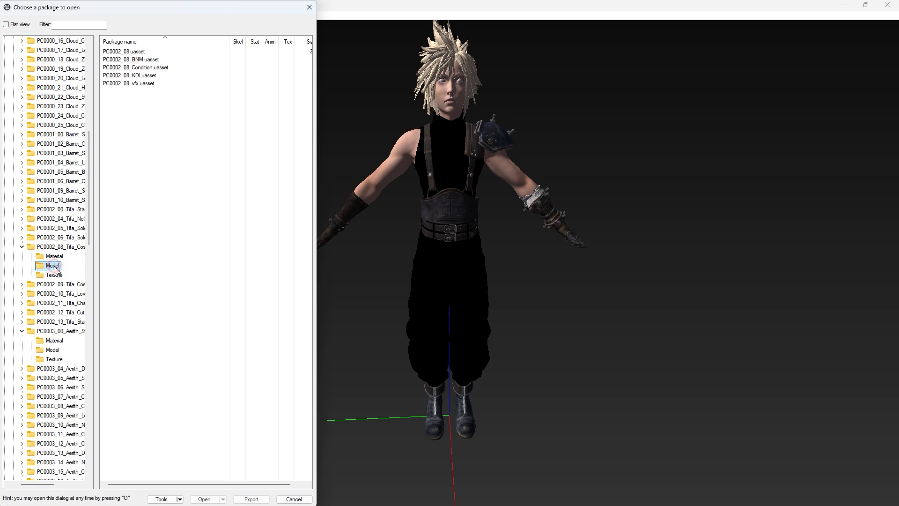
pyautogui.doubleClick(148, 52)
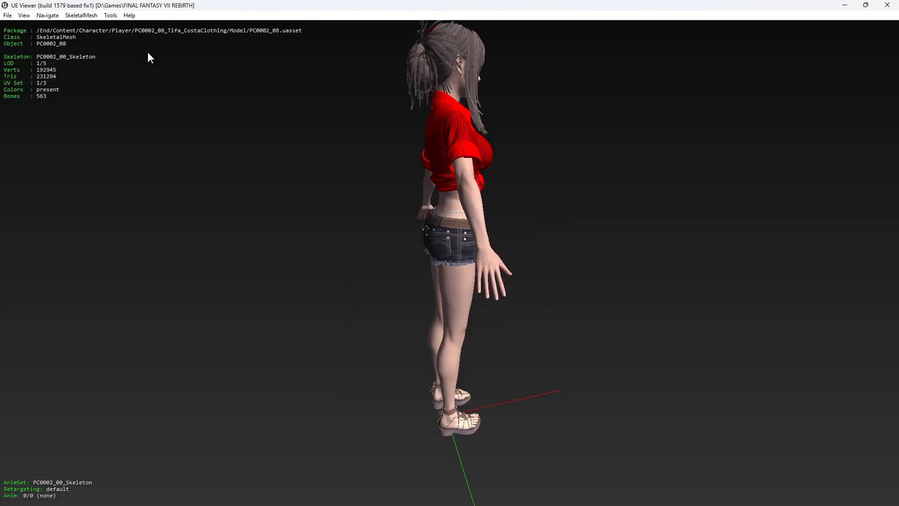
pyautogui.moveTo(401, 110); pyautogui.dragTo(401, 111)
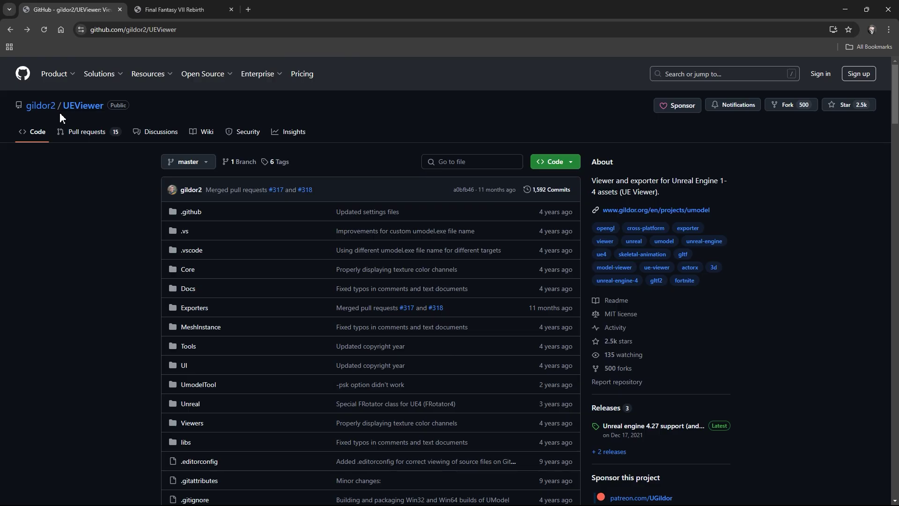
# Download the UEViewer latest release source code zip from GitHub
pyautogui.moveTo(63, 106); pyautogui.dragTo(102, 104)
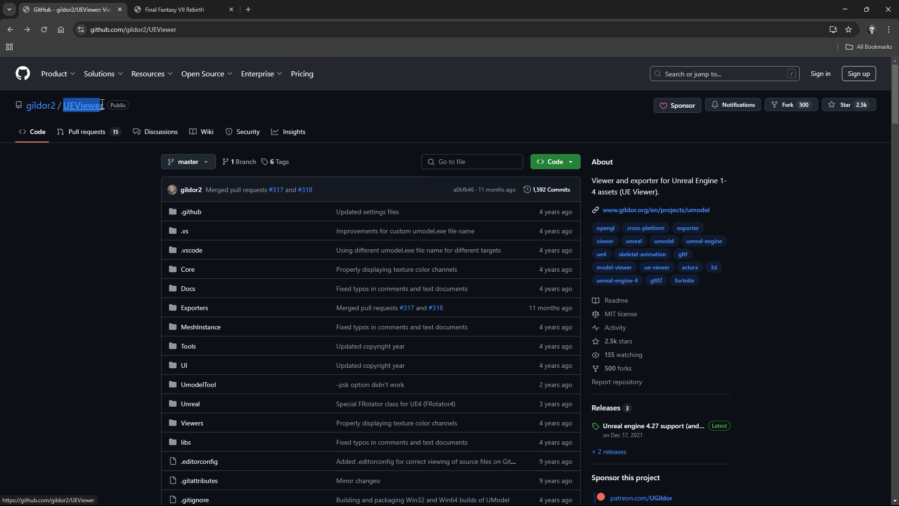
pyautogui.click(92, 117)
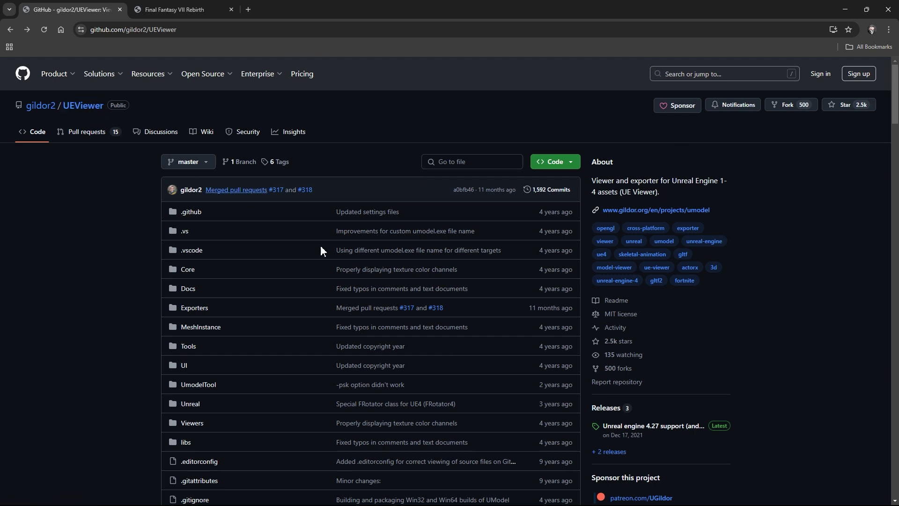
pyautogui.click(617, 428)
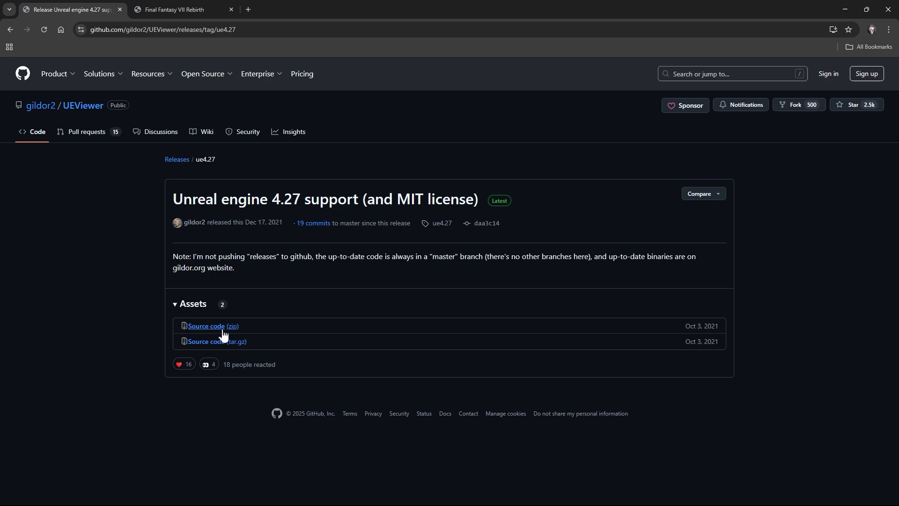
pyautogui.click(211, 328)
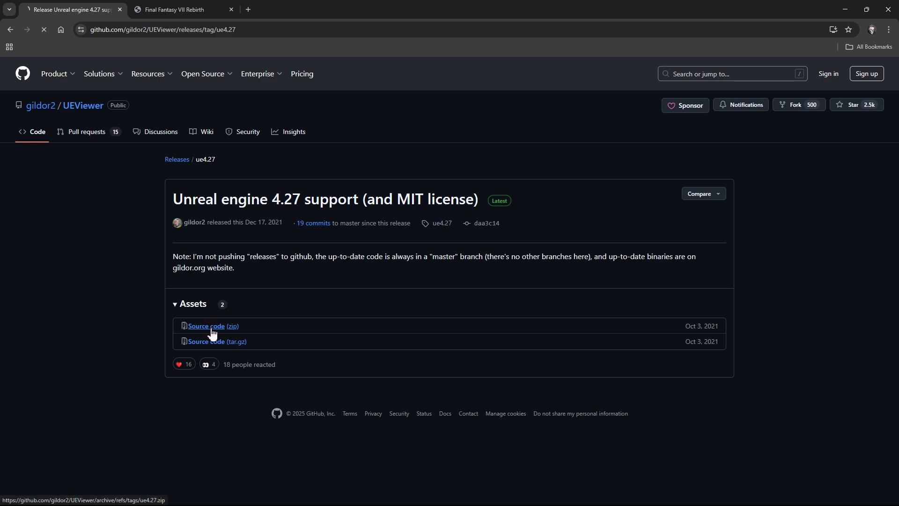
pyautogui.hotkey('ctrl', 'w')
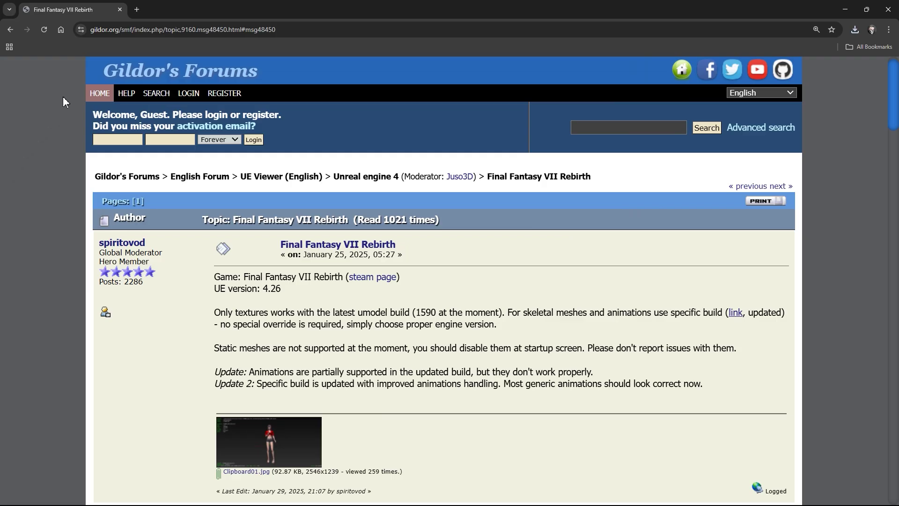
# Follow the forum's Google Drive link and download umodel_FFVII_rebirth_v3.zip
pyautogui.click(172, 32)
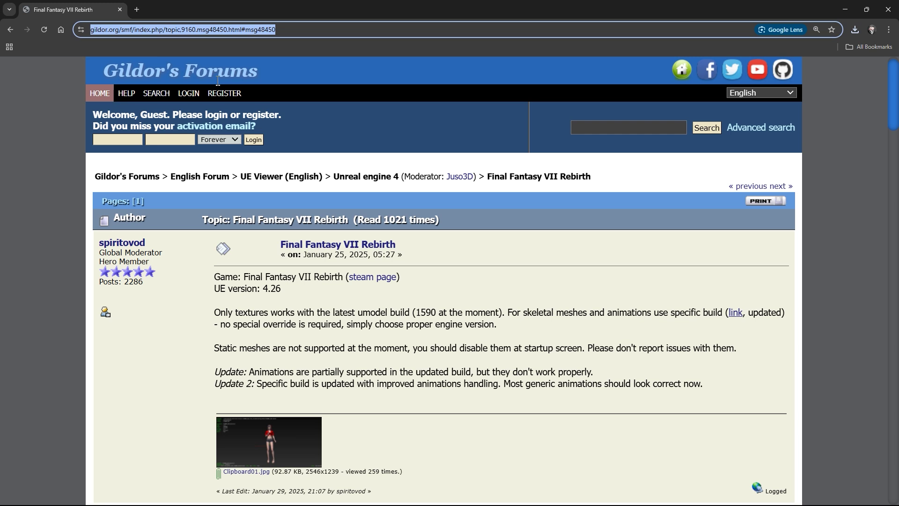
pyautogui.scroll(-2, 321, 237)
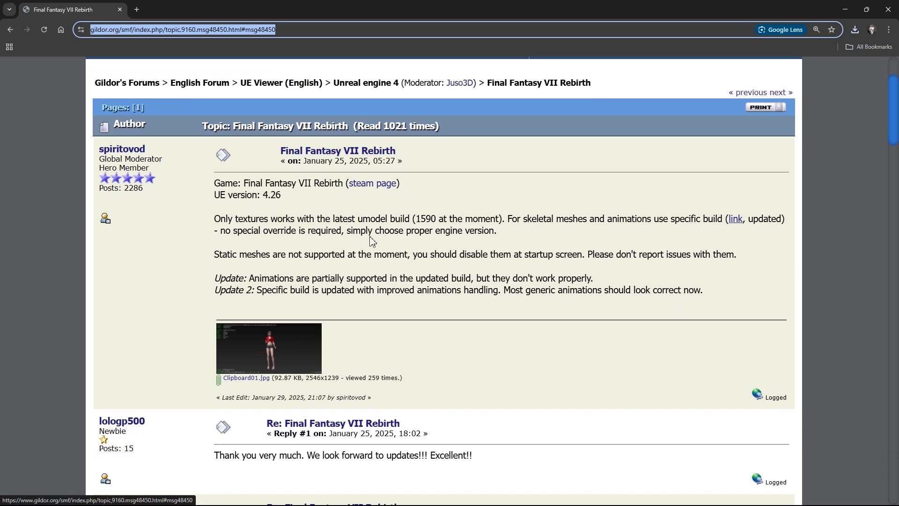
pyautogui.click(737, 221)
pyautogui.click(737, 222)
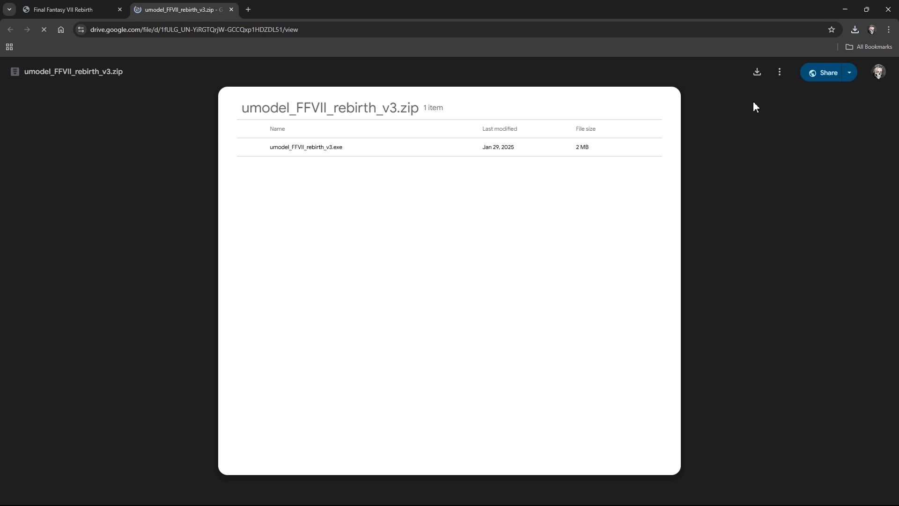
pyautogui.click(758, 73)
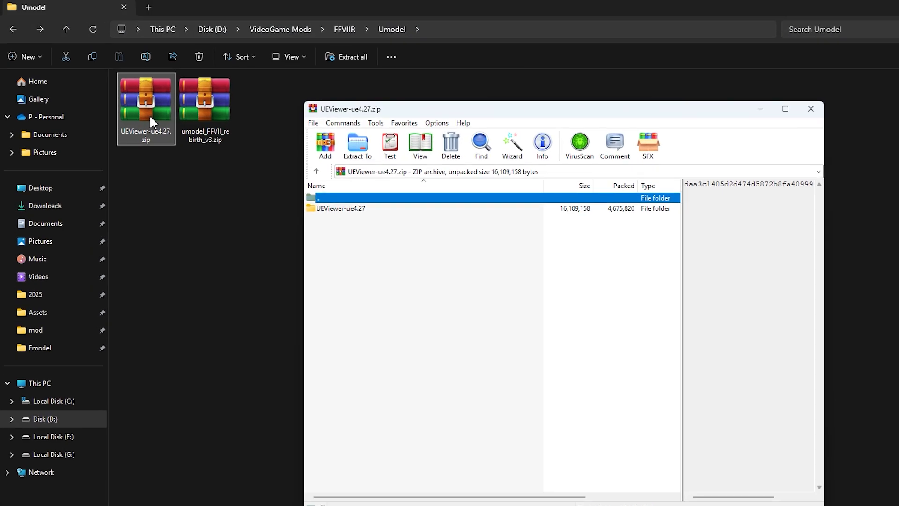
# Extract the UEViewer-ue4.27 folder from its archive into Umodel
pyautogui.click(342, 209)
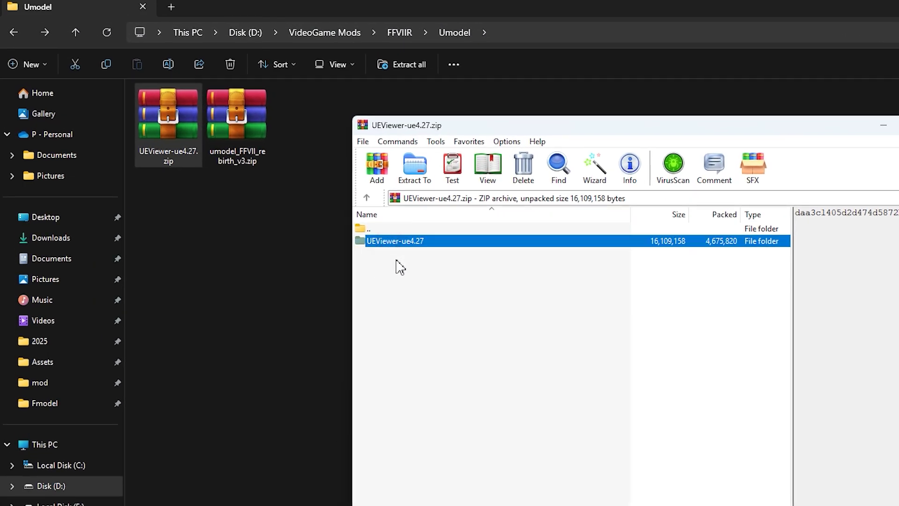
pyautogui.moveTo(395, 241); pyautogui.dragTo(287, 236)
pyautogui.moveTo(282, 205); pyautogui.dragTo(282, 205)
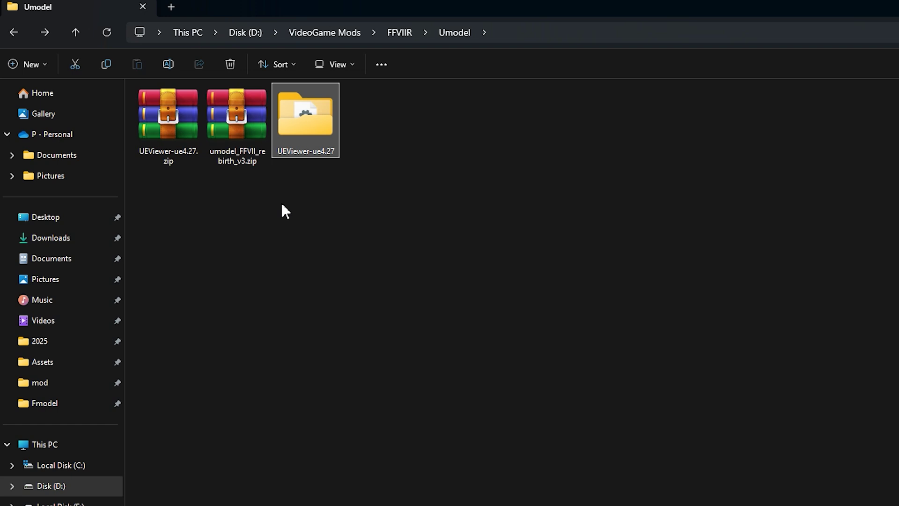
# Copy umodel_FFVII_rebirth_v3.exe from its zip into the UEViewer-ue4.27 folder
pyautogui.click(247, 132)
pyautogui.doubleClick(246, 134)
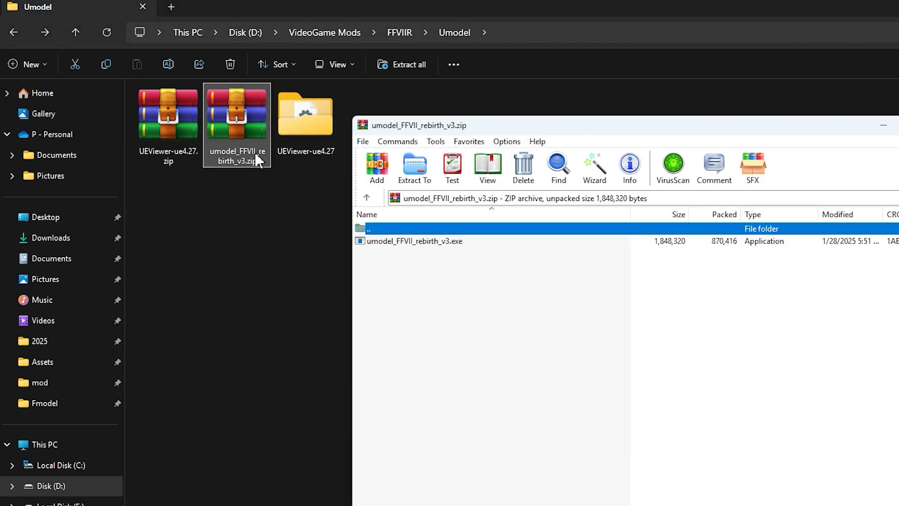
pyautogui.click(391, 242)
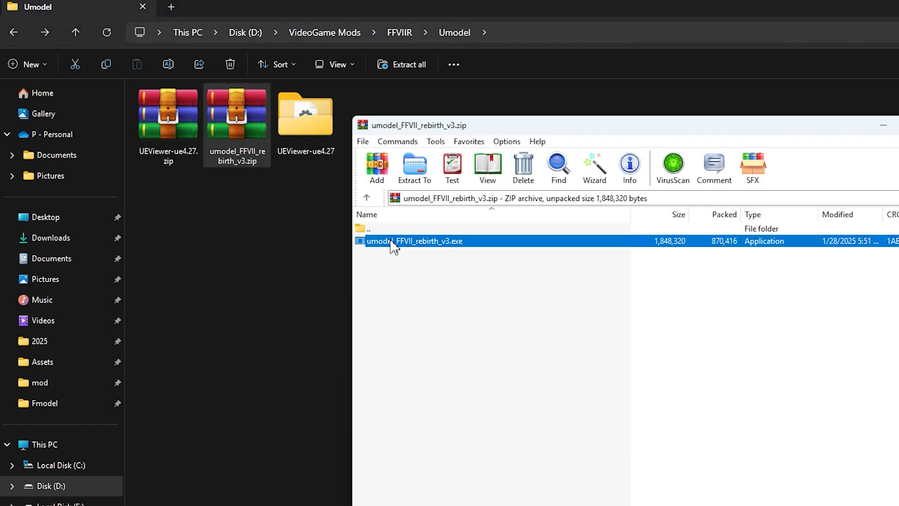
pyautogui.moveTo(391, 243); pyautogui.dragTo(308, 127)
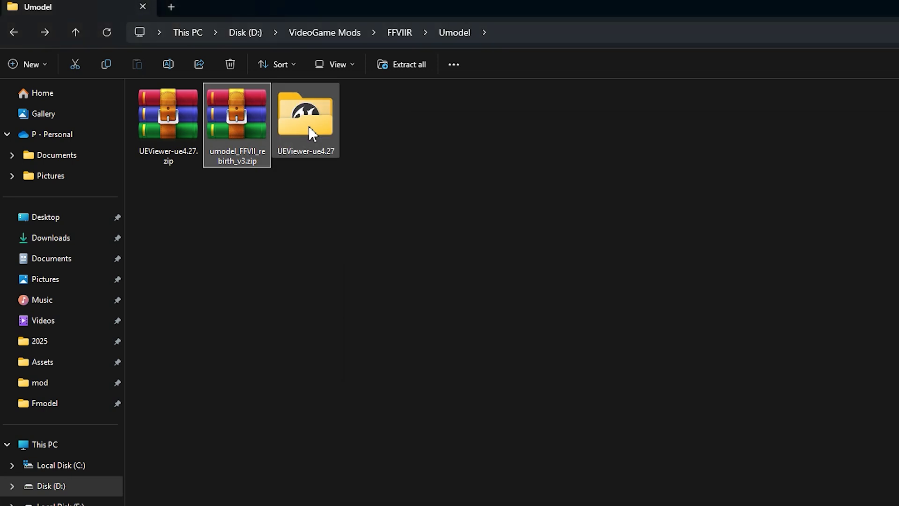
# Launch umodel_FFVII_rebirth_v3.exe from UEViewer-ue4.27, allowing it past SmartScreen with Run anyway
pyautogui.click(308, 126)
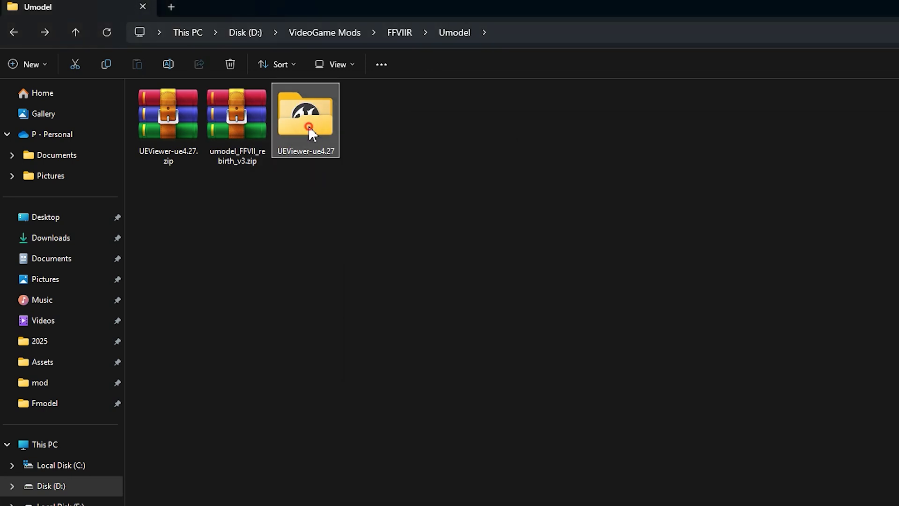
pyautogui.doubleClick(308, 126)
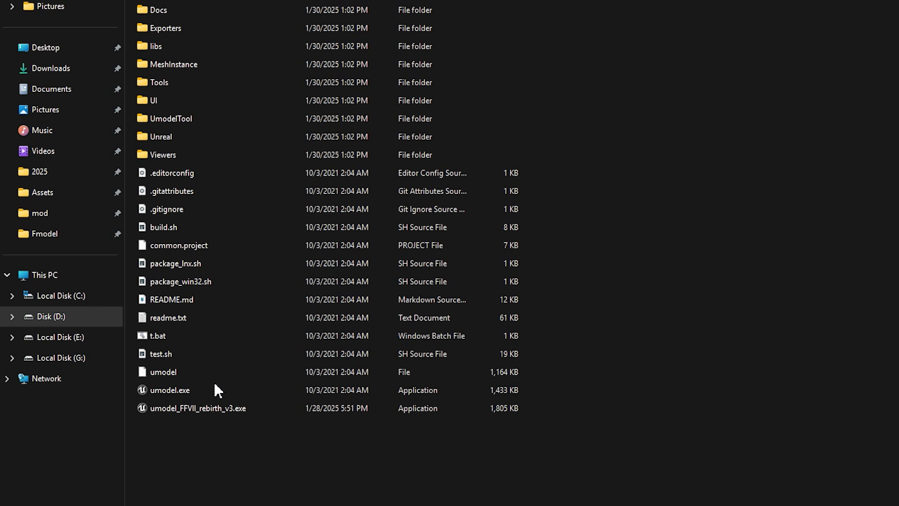
pyautogui.click(216, 430)
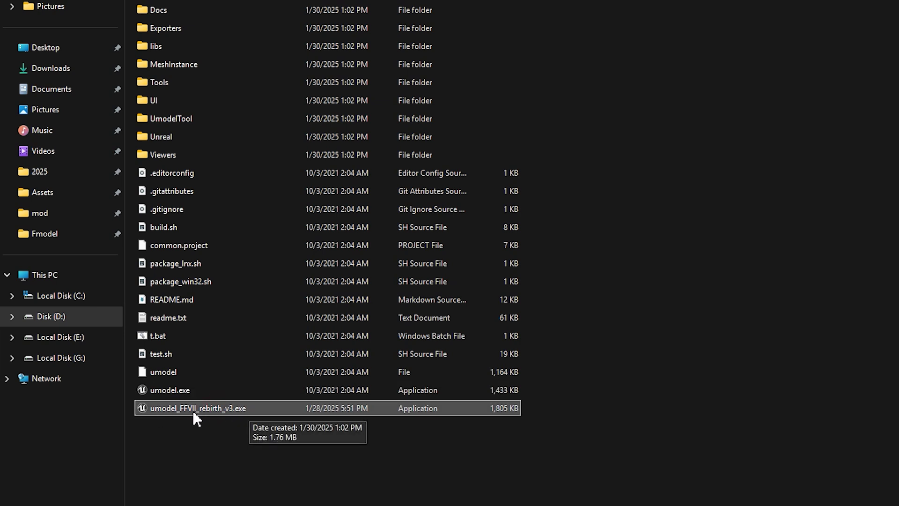
pyautogui.doubleClick(268, 408)
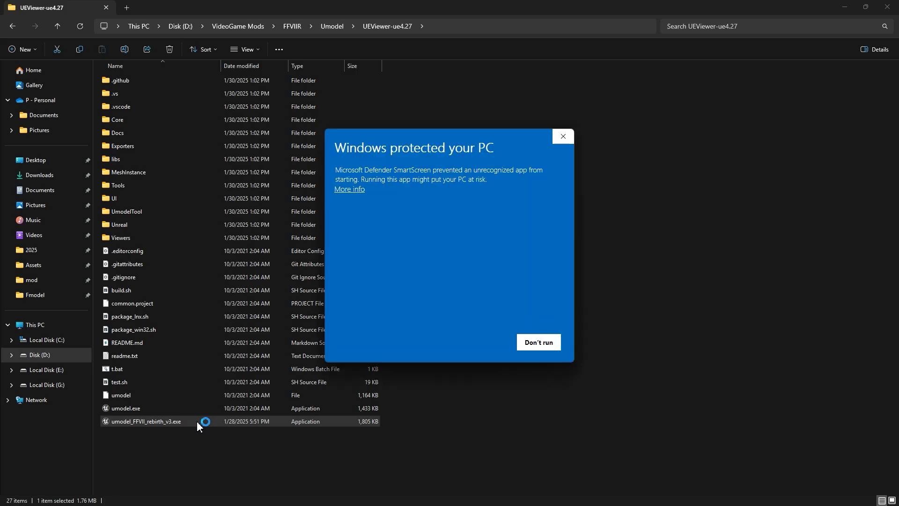
pyautogui.click(356, 193)
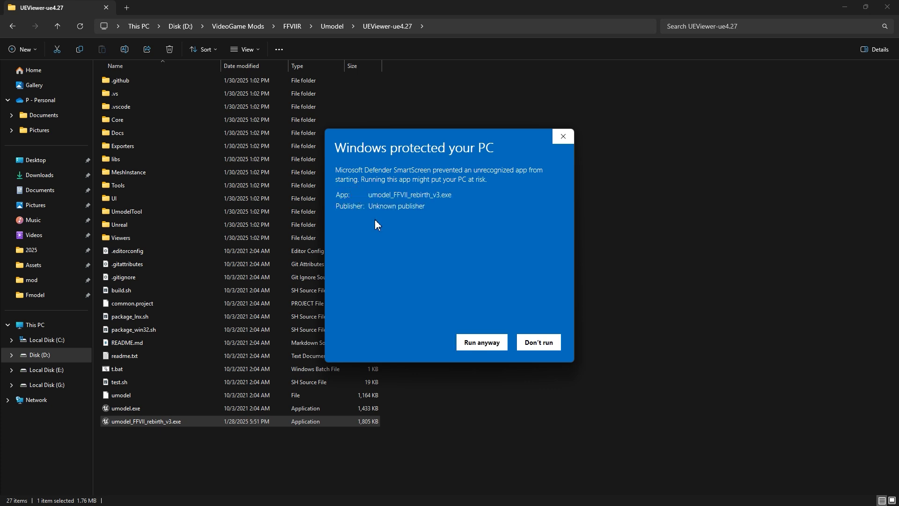
pyautogui.click(471, 345)
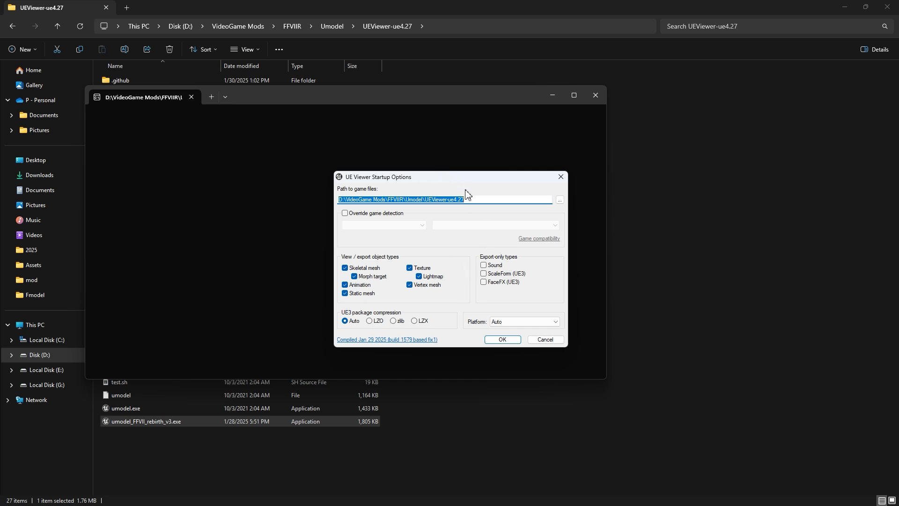
# Browse to D:\Games\FINAL FANTASY VII REBIRTH and select it as the game files path
pyautogui.click(560, 200)
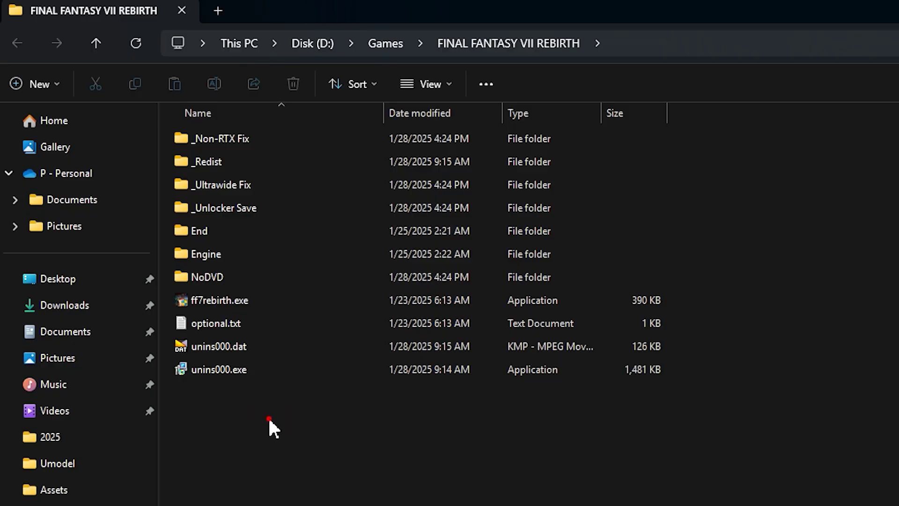
pyautogui.moveTo(268, 417); pyautogui.dragTo(267, 130)
pyautogui.click(221, 232)
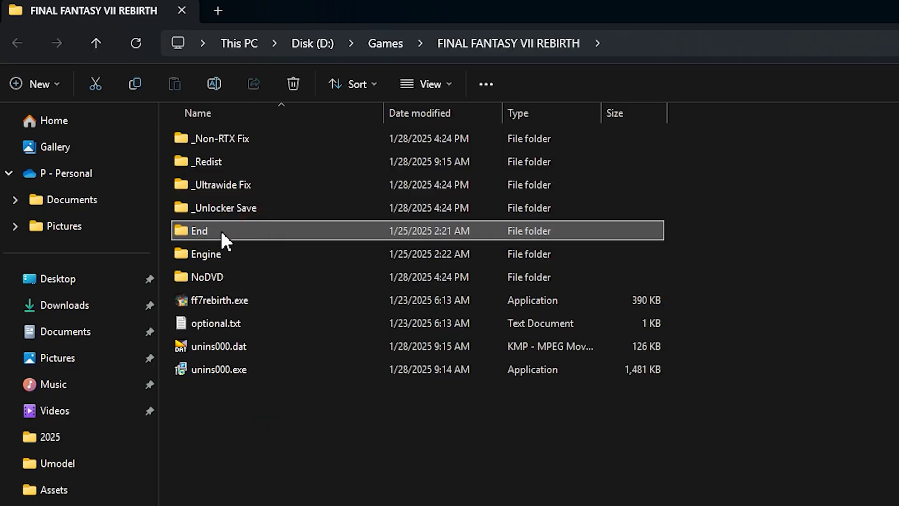
pyautogui.moveTo(215, 233)
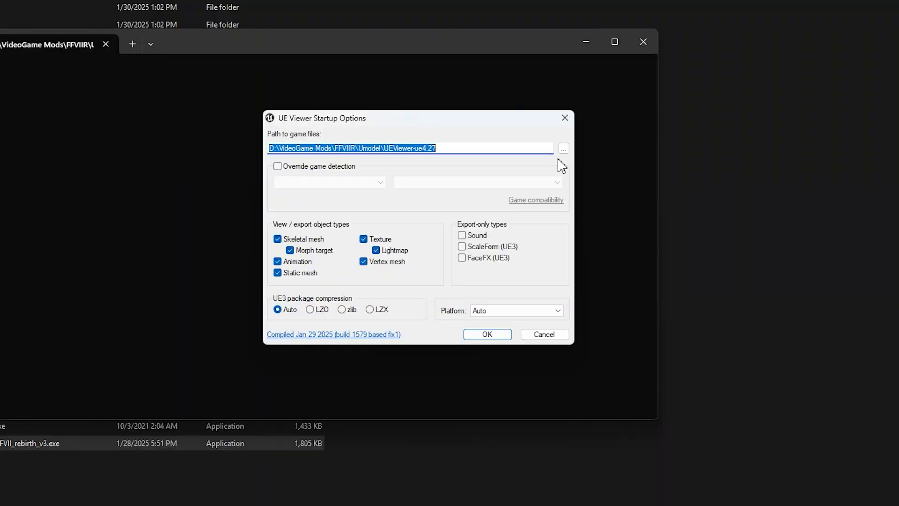
pyautogui.click(563, 148)
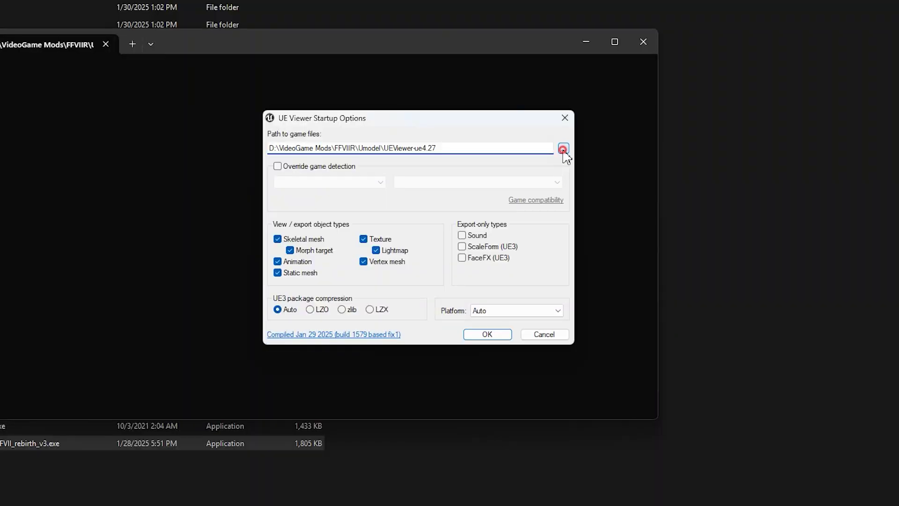
pyautogui.doubleClick(515, 226)
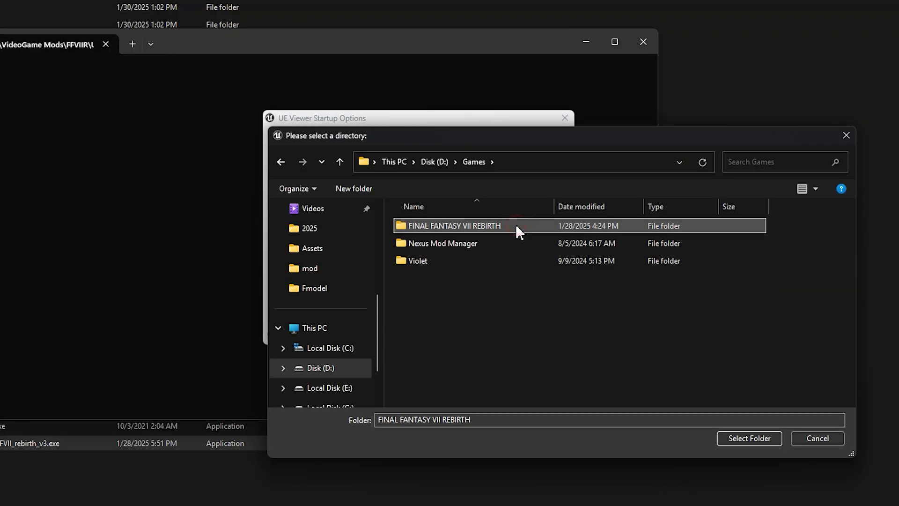
pyautogui.click(732, 438)
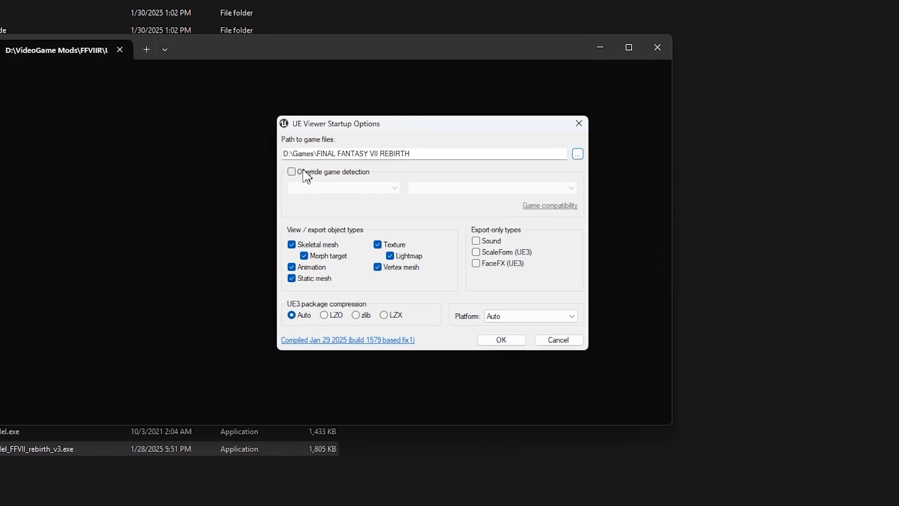
# Override game detection to Unreal engine 4, version 4.26, and confirm with OK
pyautogui.click(288, 171)
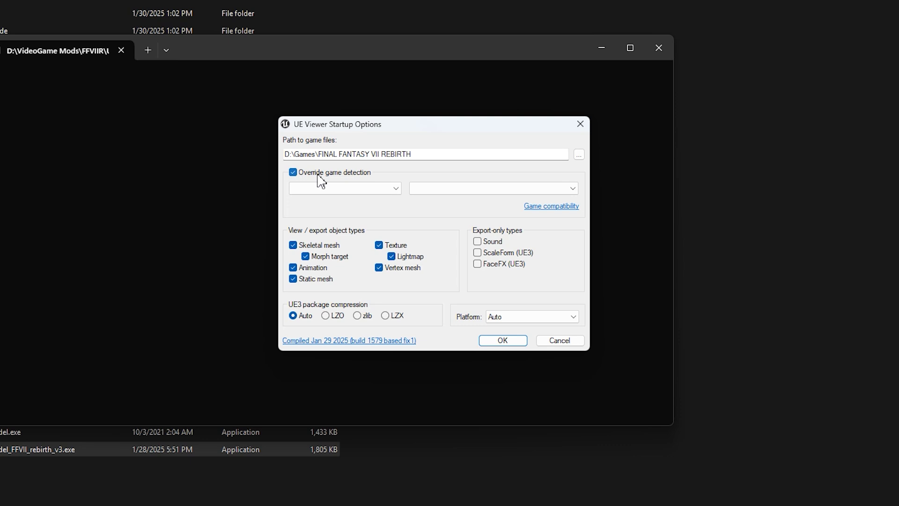
pyautogui.click(396, 190)
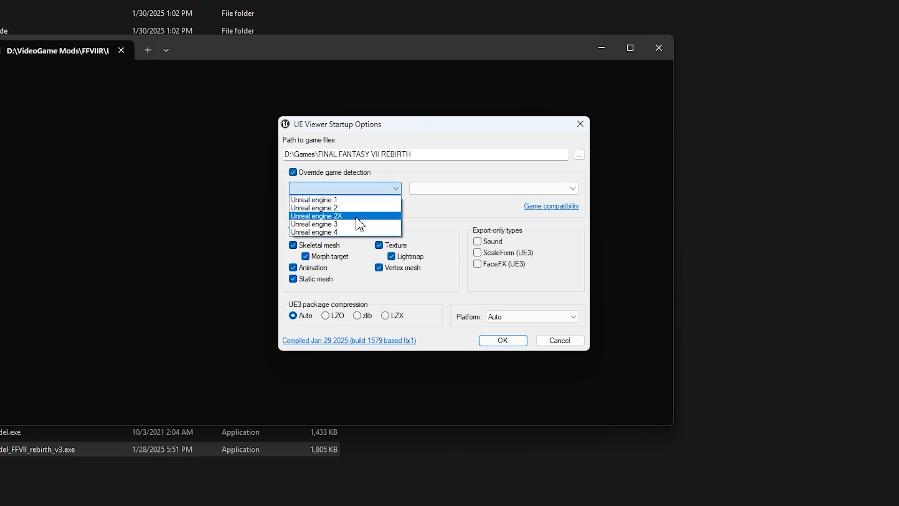
pyautogui.click(339, 233)
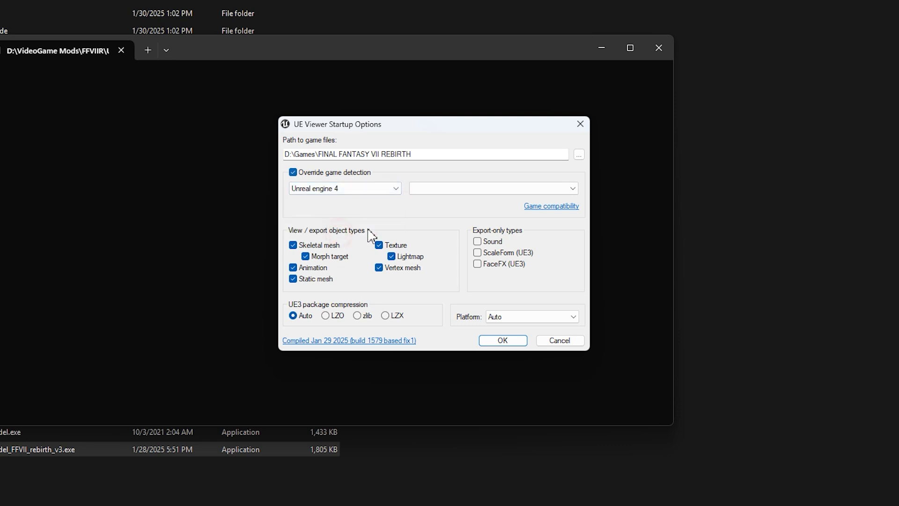
pyautogui.click(573, 188)
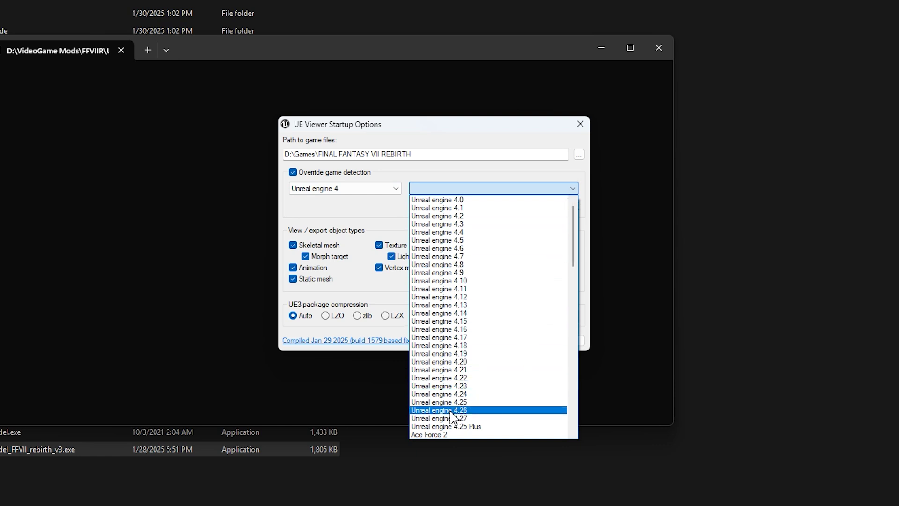
pyautogui.click(476, 410)
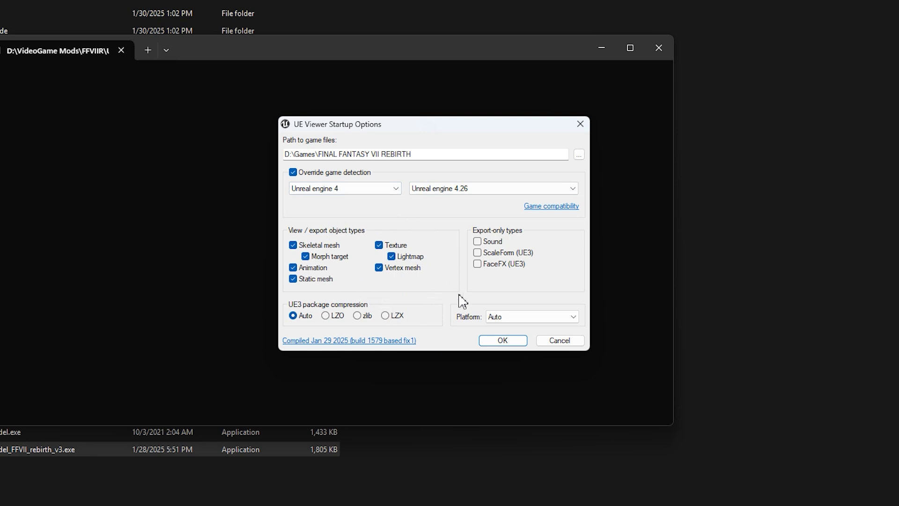
pyautogui.click(500, 340)
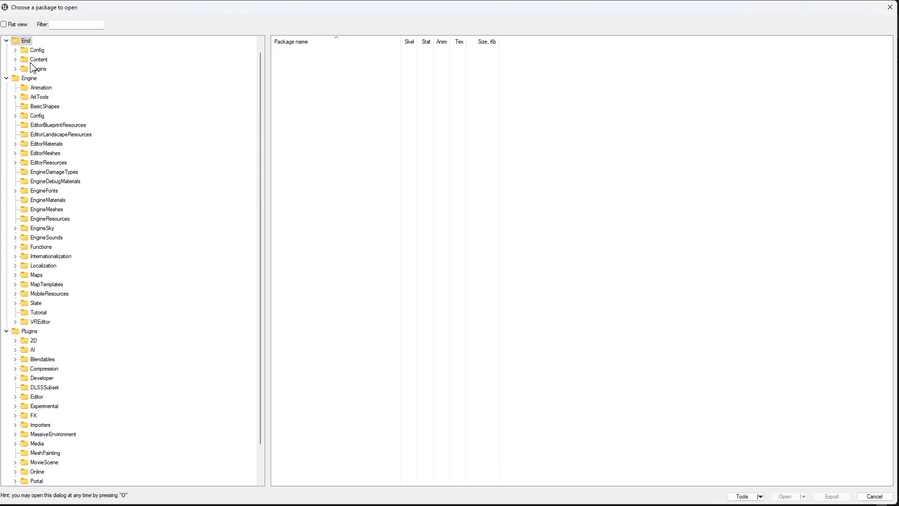
# Collapse the Engine and Plugins folders, leaving End expanded in the package tree
pyautogui.scroll(-1, 32, 150)
pyautogui.scroll(2, 36, 226)
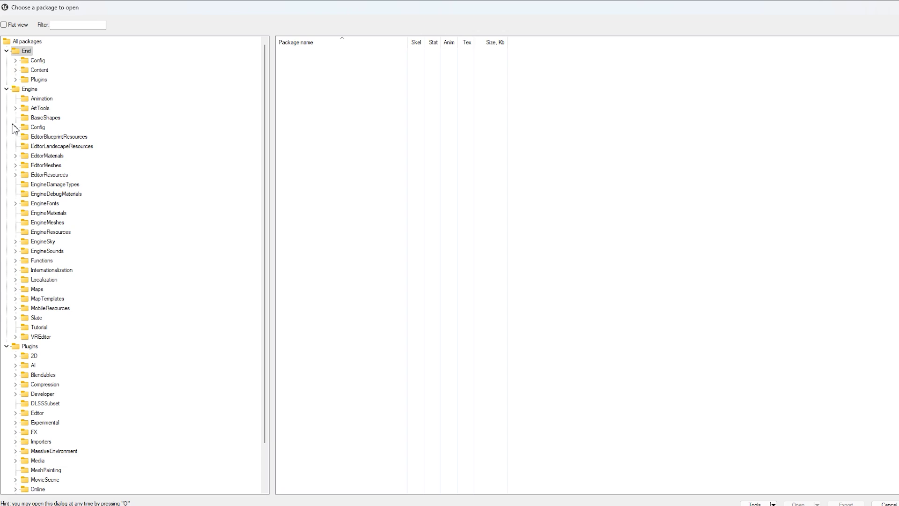
pyautogui.click(6, 89)
pyautogui.click(6, 99)
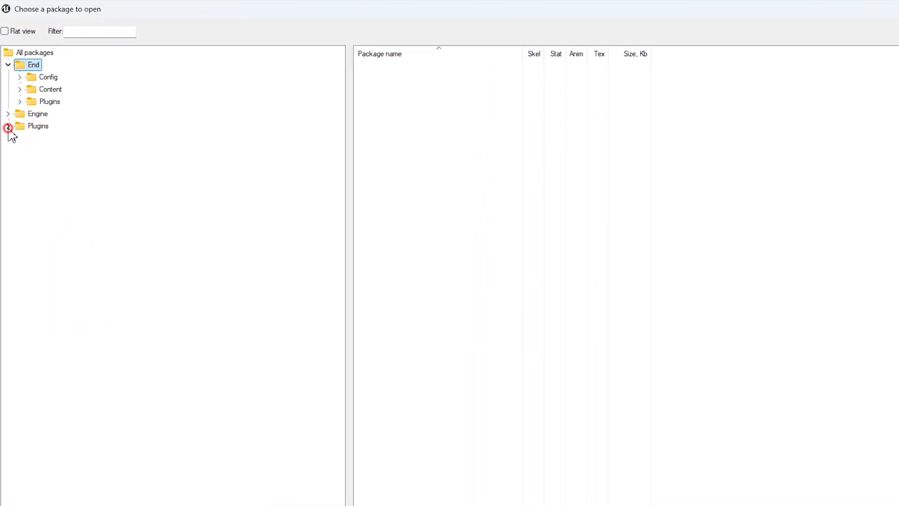
pyautogui.click(8, 65)
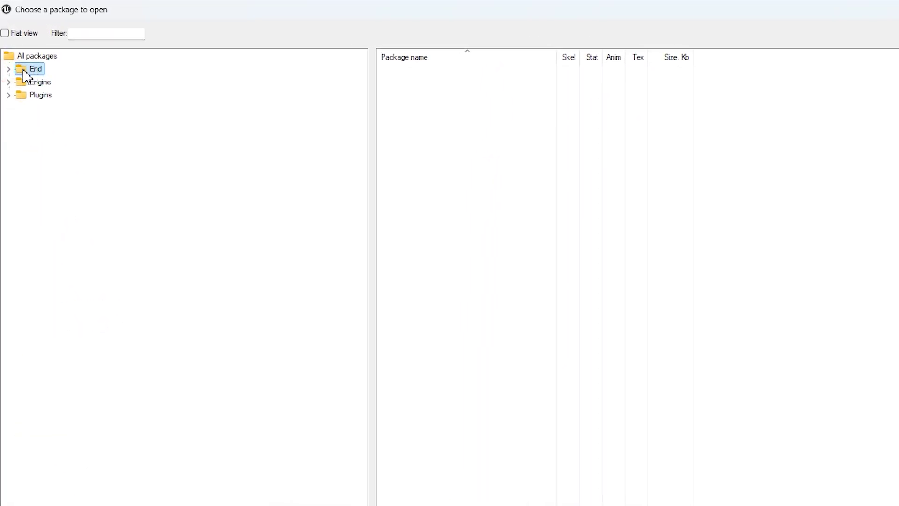
pyautogui.click(9, 69)
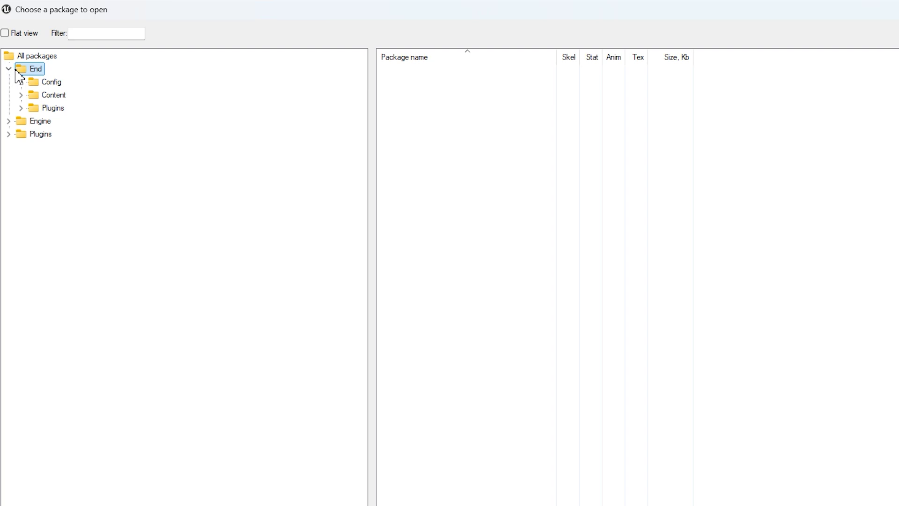
# Expand End > Content > Character and select the Player subfolder
pyautogui.click(46, 96)
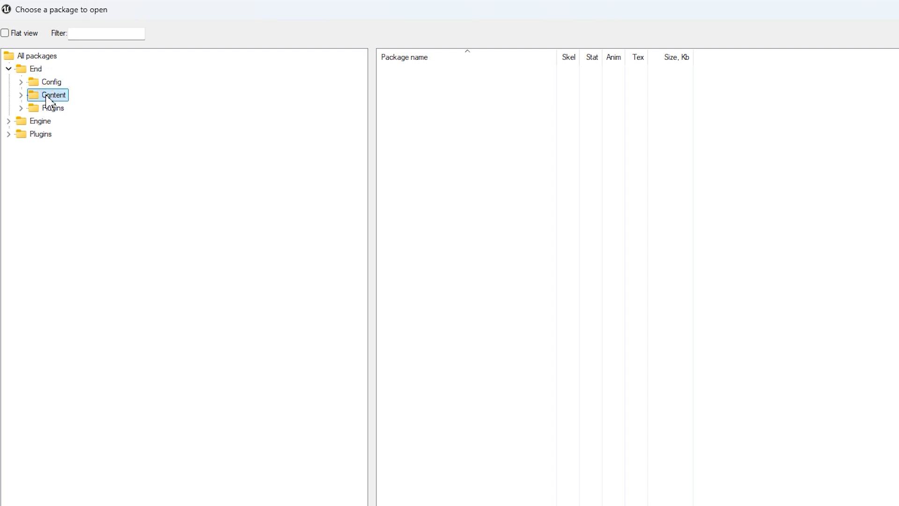
pyautogui.click(22, 95)
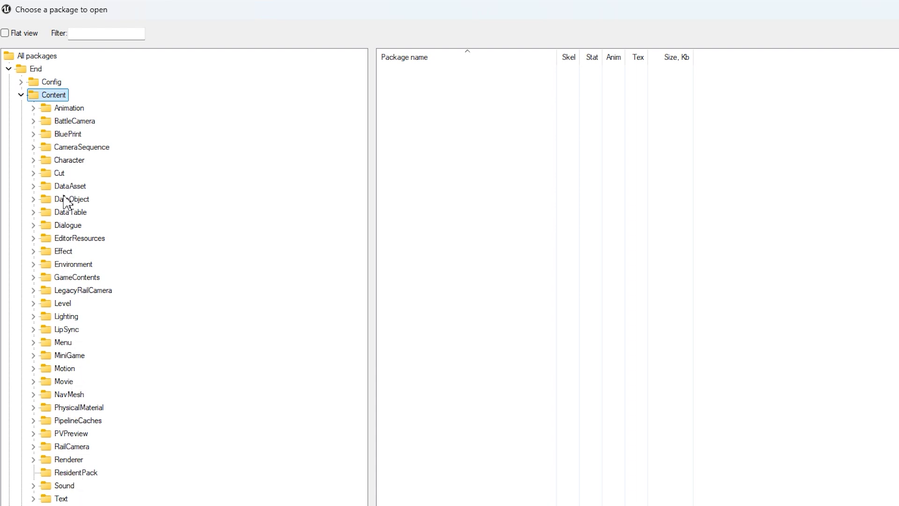
pyautogui.click(77, 160)
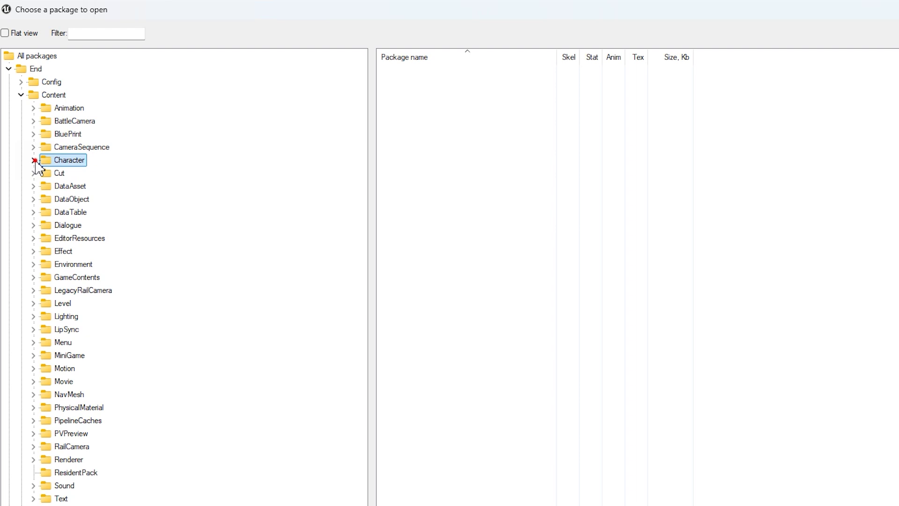
pyautogui.click(33, 160)
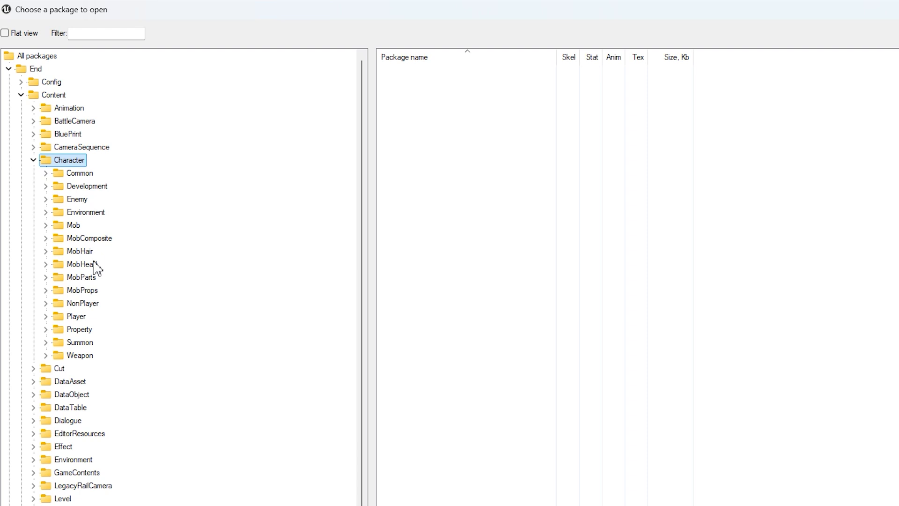
pyautogui.click(77, 200)
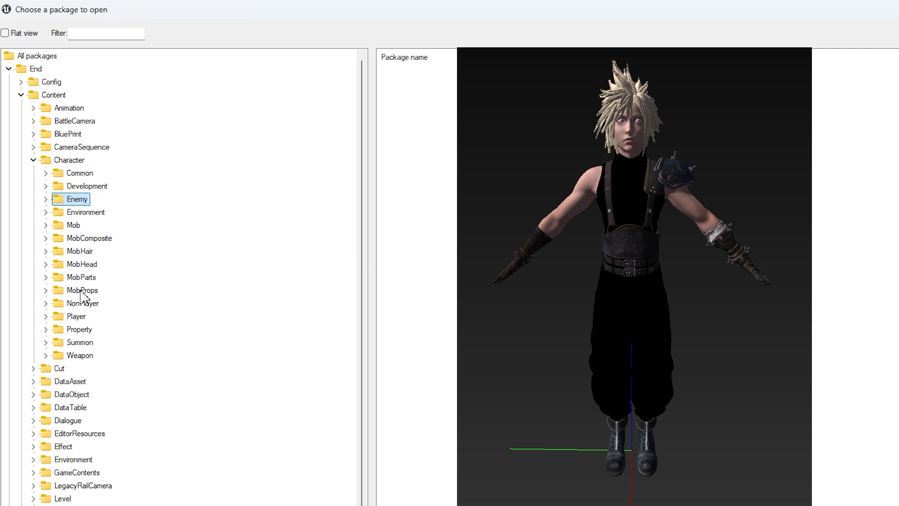
pyautogui.click(76, 317)
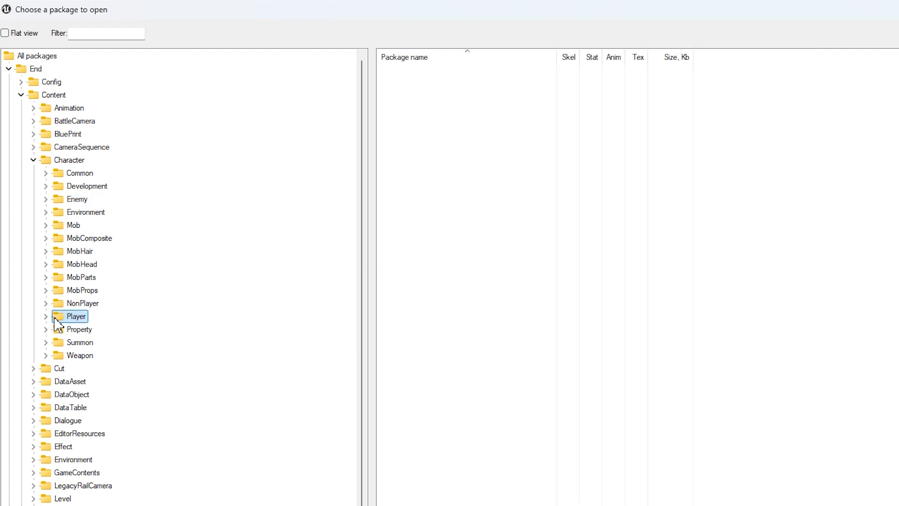
# Expand Player, open PC0002_00_Tifa_Standard's Model folder and select PC0002_00.uasset
pyautogui.click(45, 316)
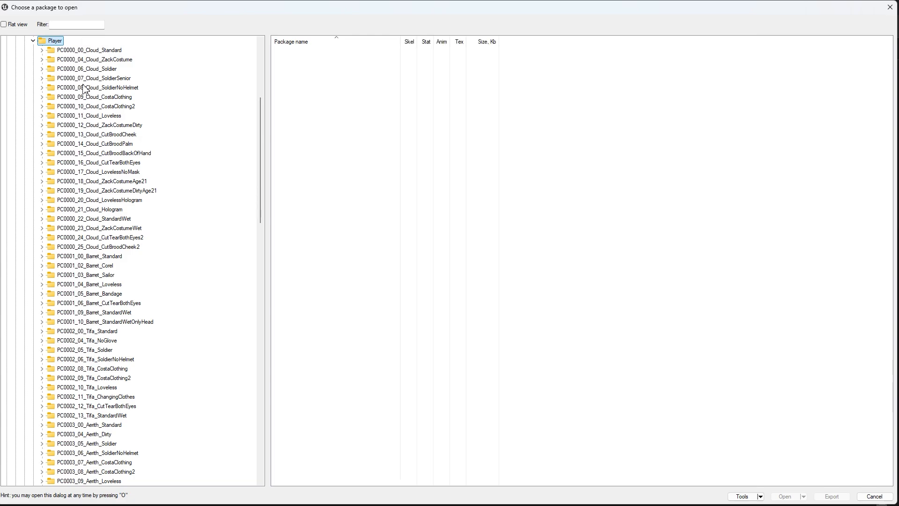
pyautogui.click(90, 50)
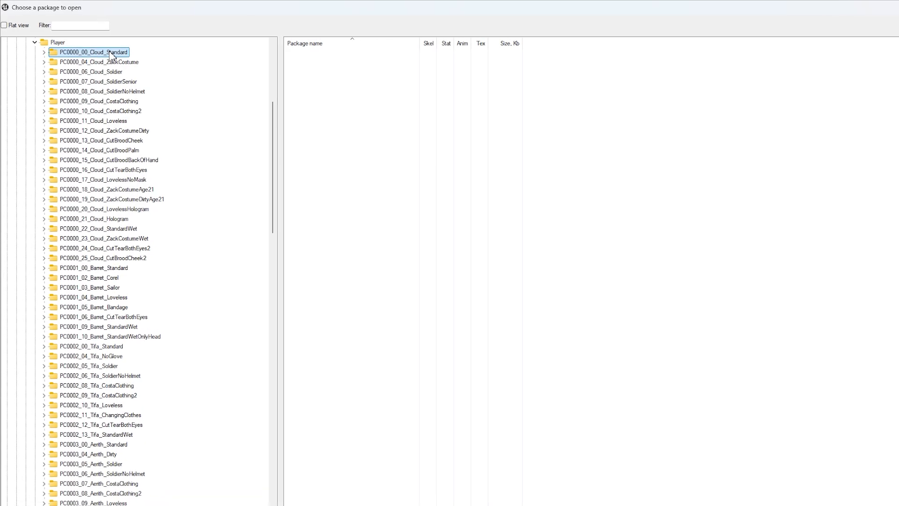
pyautogui.scroll(-3, 104, 141)
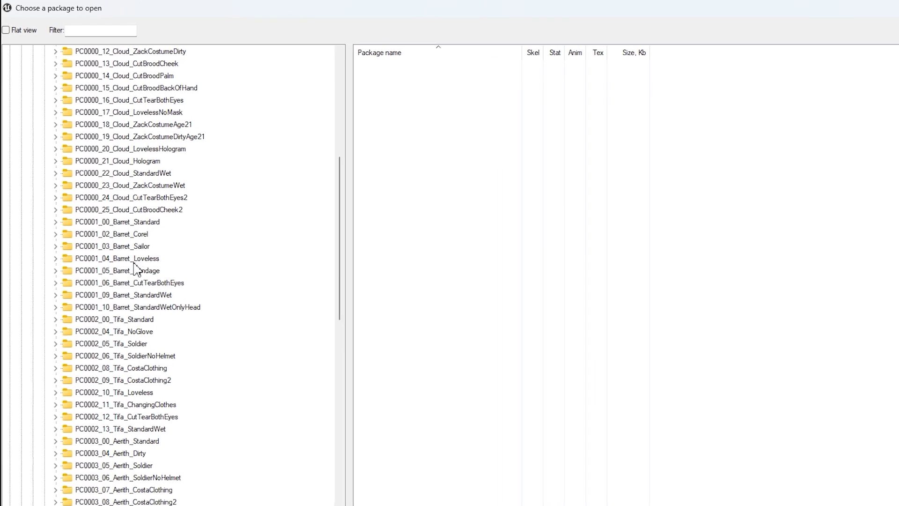
pyautogui.scroll(-2, 140, 216)
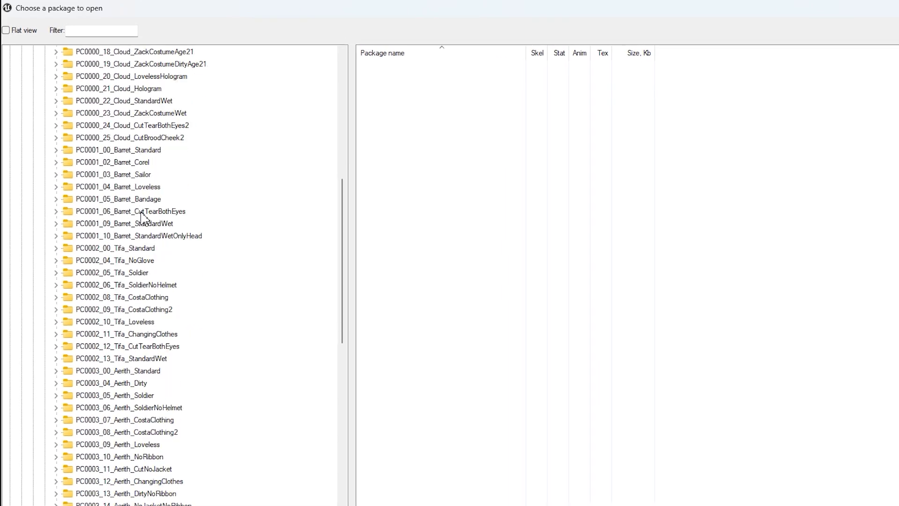
pyautogui.scroll(-1, 146, 264)
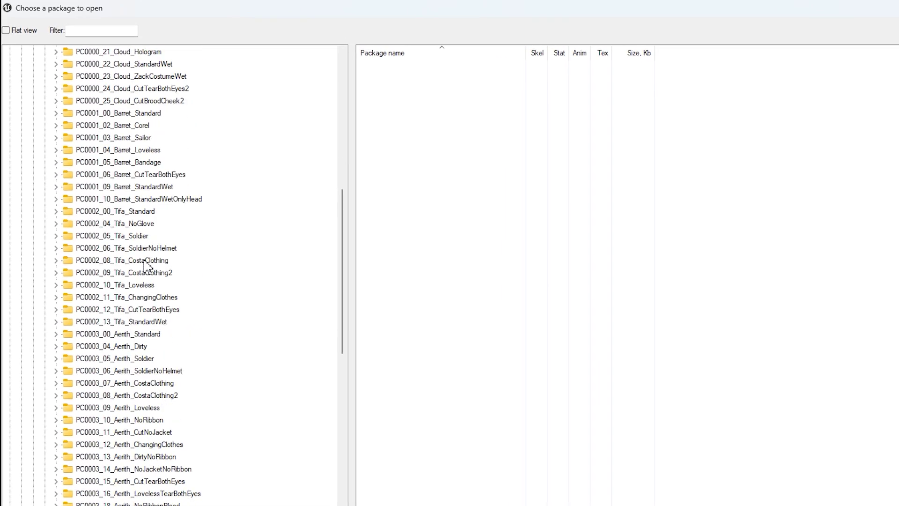
pyautogui.click(111, 212)
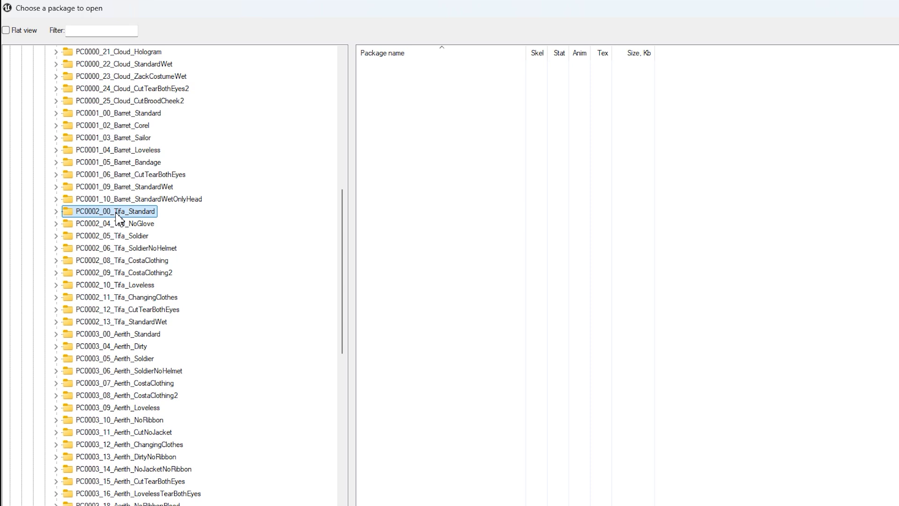
pyautogui.click(56, 211)
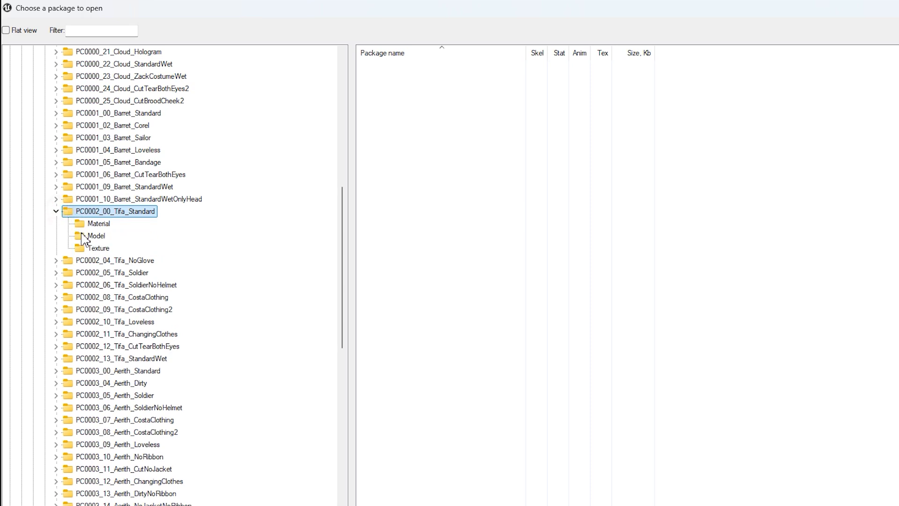
pyautogui.click(95, 237)
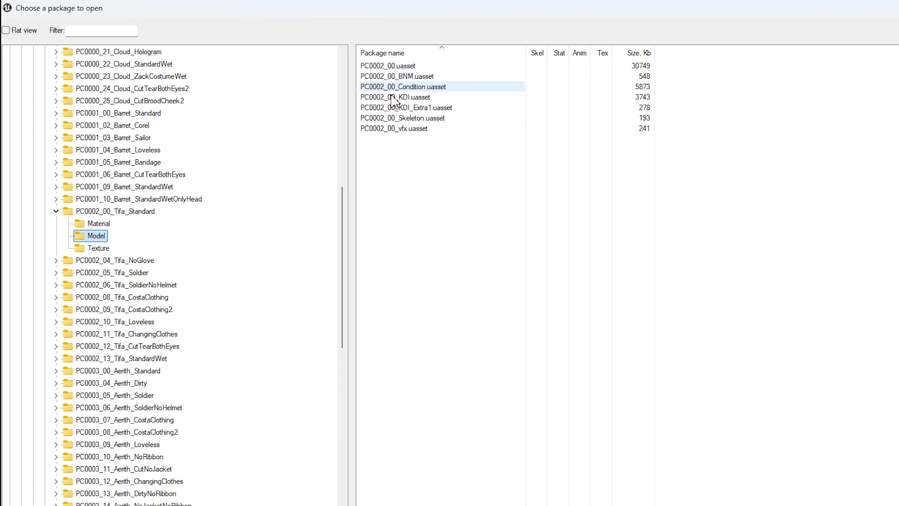
pyautogui.click(404, 66)
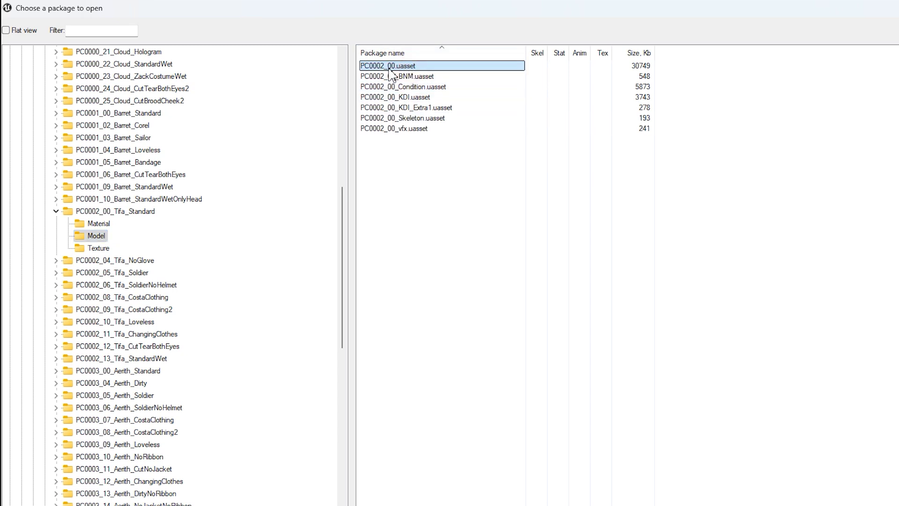
# Open PC0002_00.uasset full-screen, then orbit, pan and zoom to a front view of Tifa
pyautogui.doubleClick(434, 66)
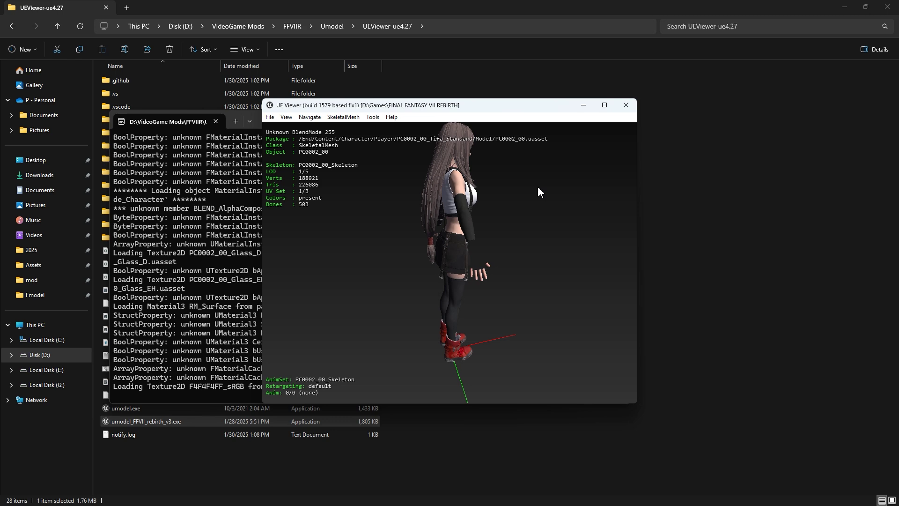
pyautogui.click(604, 105)
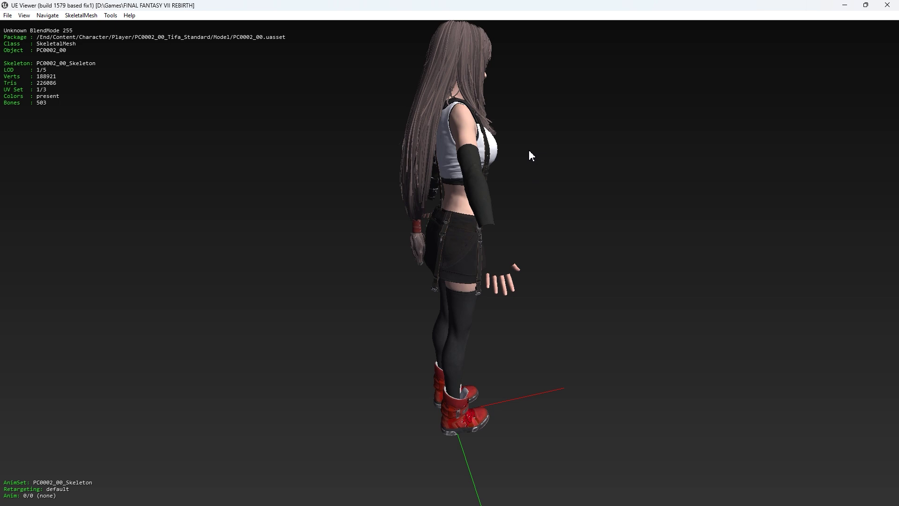
pyautogui.click(543, 152)
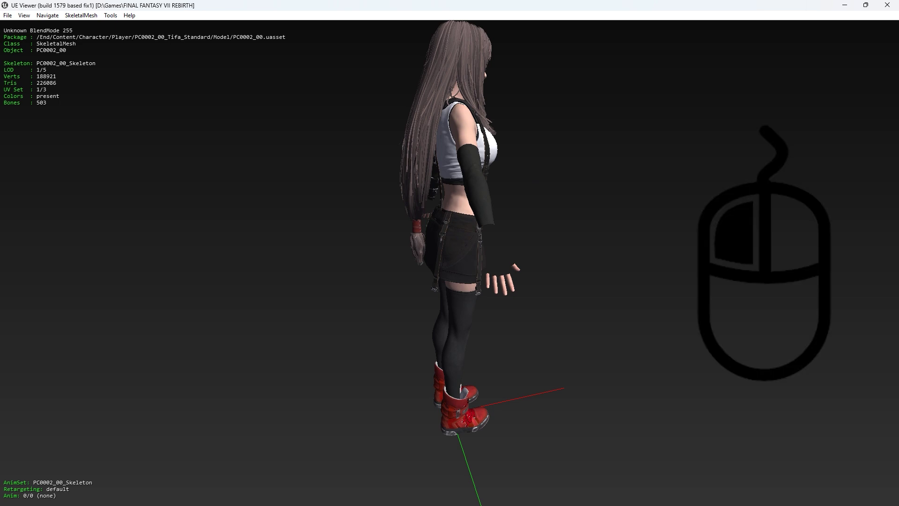
pyautogui.moveTo(543, 152); pyautogui.dragTo(452, 156)
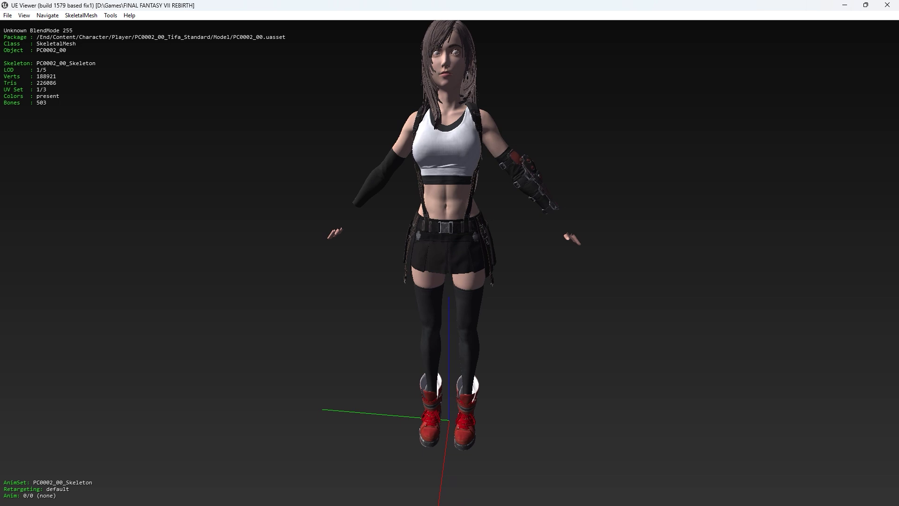
pyautogui.moveTo(557, 138); pyautogui.dragTo(483, 164, button='middle')
pyautogui.moveTo(483, 164); pyautogui.dragTo(529, 183, button='right')
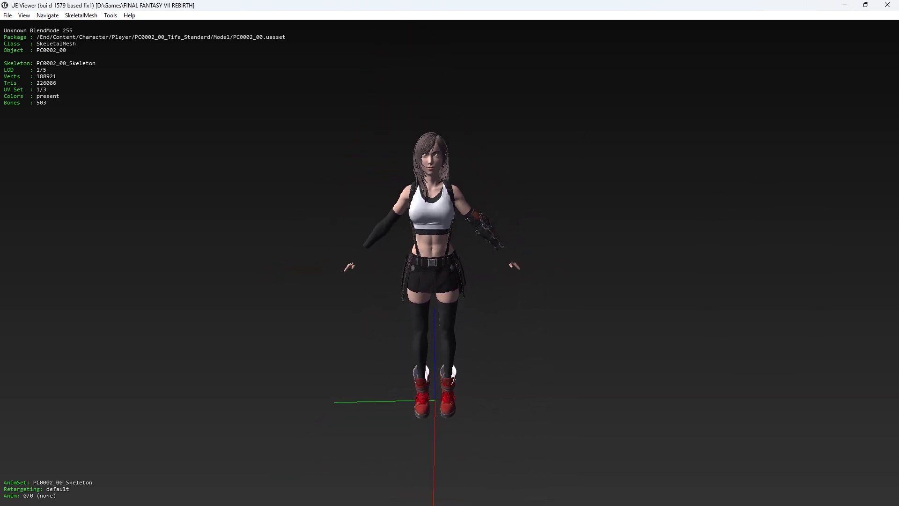
pyautogui.scroll(2, 530, 182)
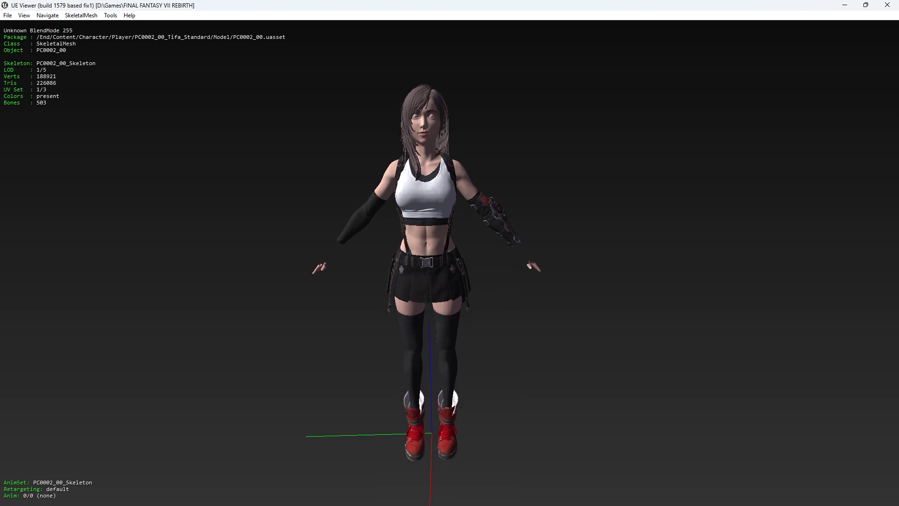
pyautogui.scroll(1, 530, 140)
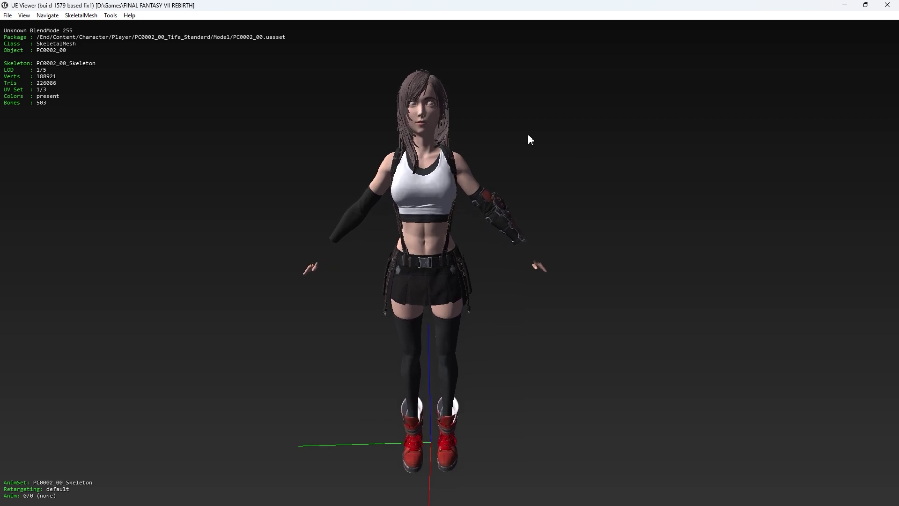
# Load another mesh package from a Model folder via File > Open package, then collapse Character and select Motion
pyautogui.click(7, 17)
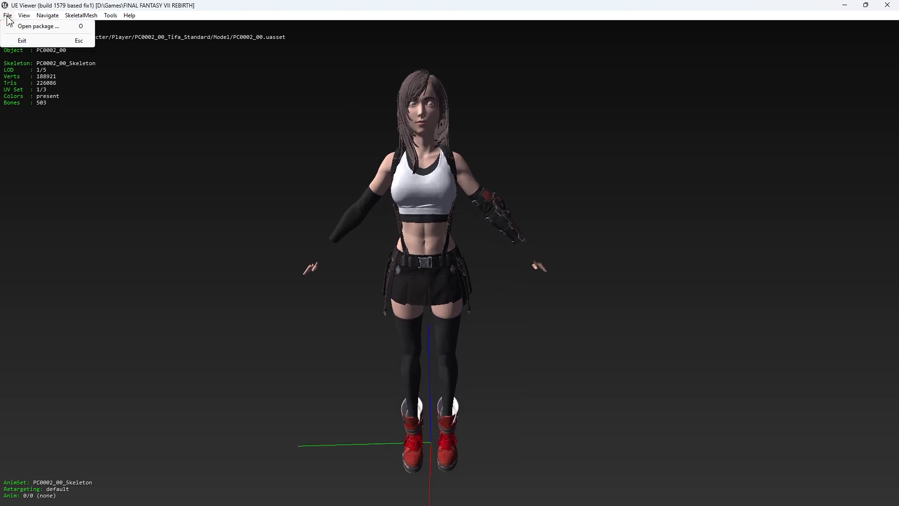
pyautogui.click(33, 27)
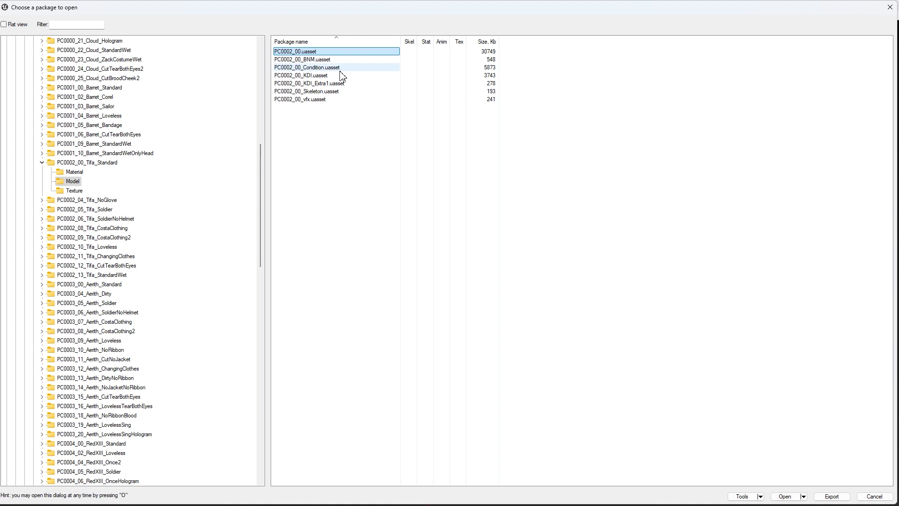
pyautogui.click(42, 160)
pyautogui.scroll(9, 42, 138)
pyautogui.click(42, 135)
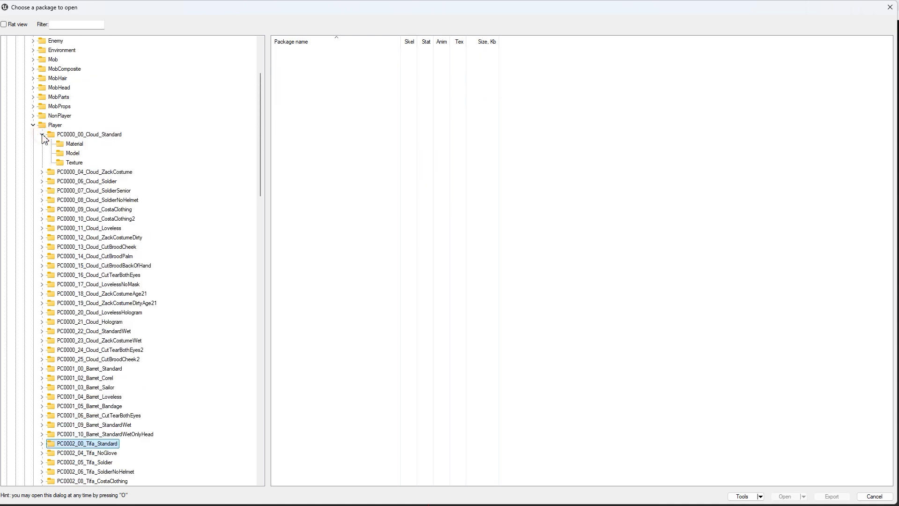
pyautogui.click(71, 154)
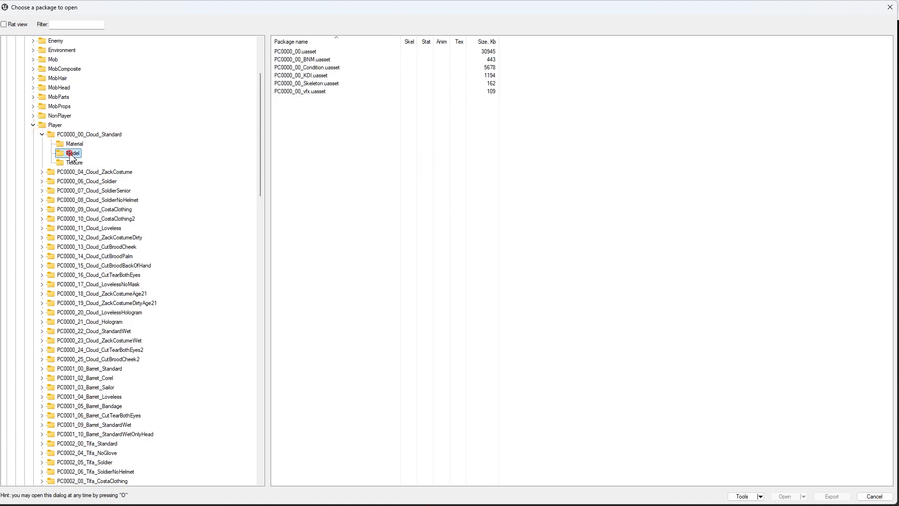
pyautogui.click(318, 53)
pyautogui.doubleClick(318, 52)
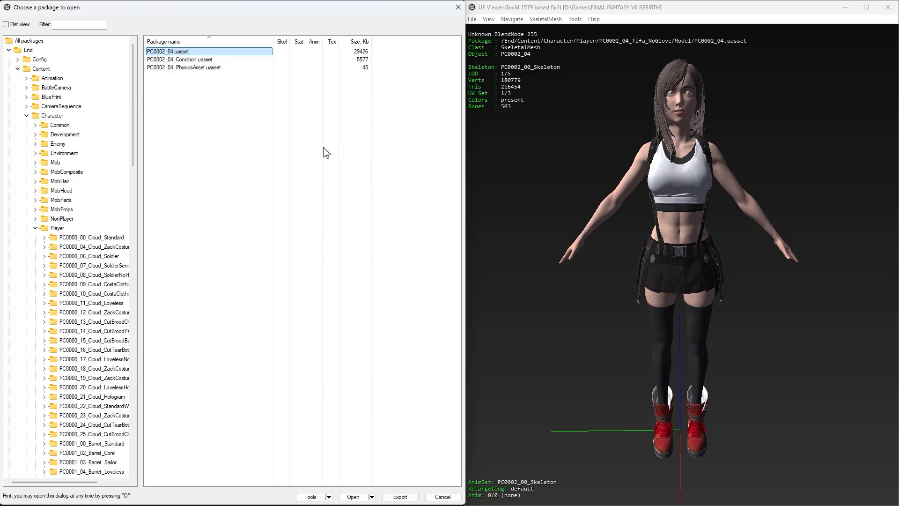
pyautogui.click(27, 116)
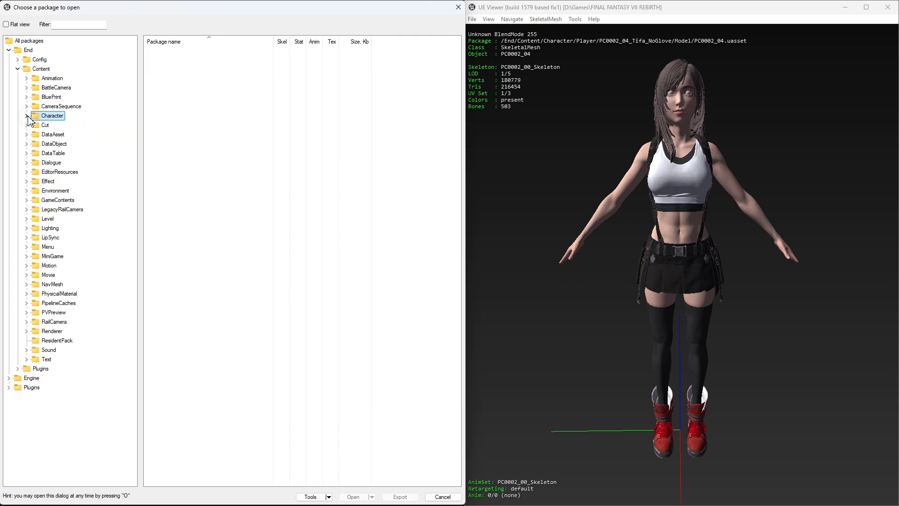
pyautogui.click(46, 266)
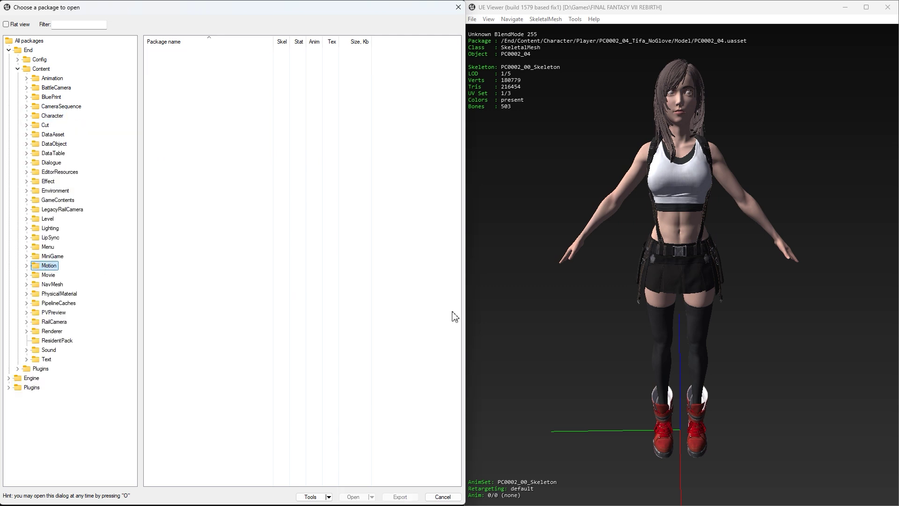
# Expand the Motion > Player > PC0002_Tifa folders in the package tree
pyautogui.click(26, 265)
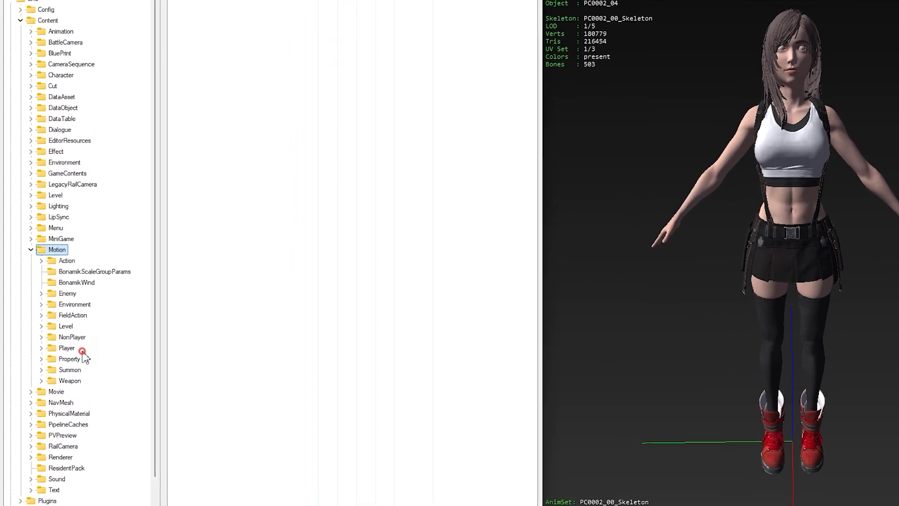
pyautogui.click(82, 351)
pyautogui.click(42, 348)
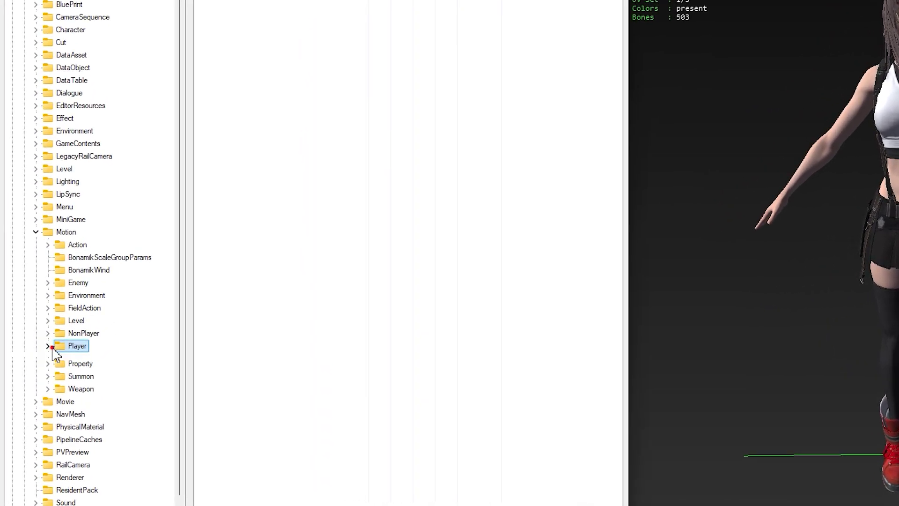
pyautogui.scroll(-5, 55, 347)
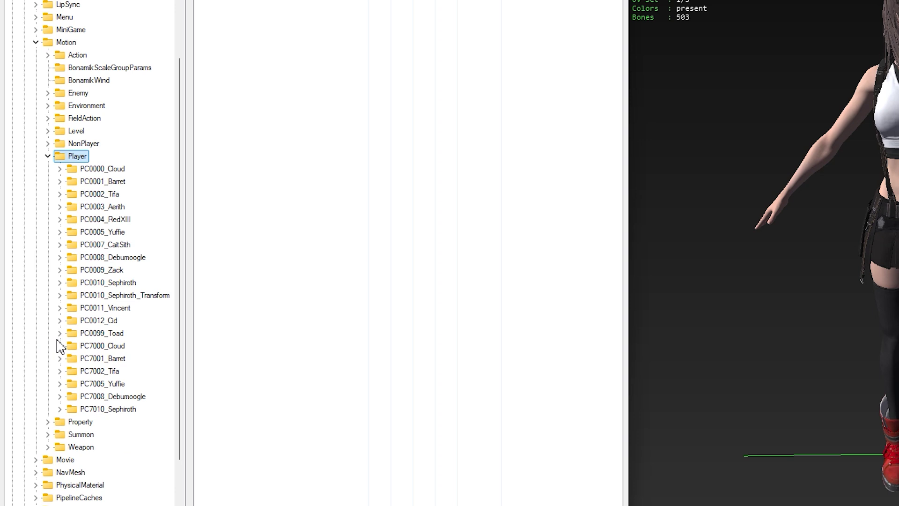
pyautogui.click(103, 195)
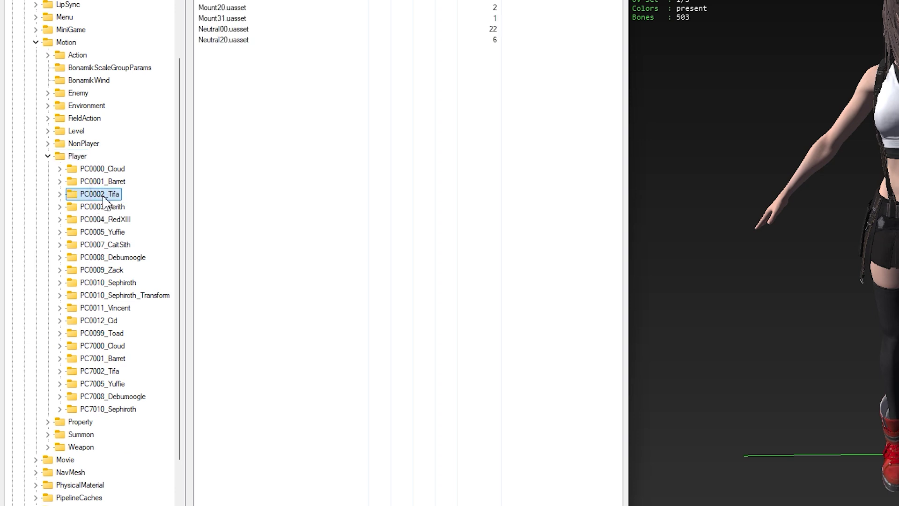
pyautogui.click(60, 194)
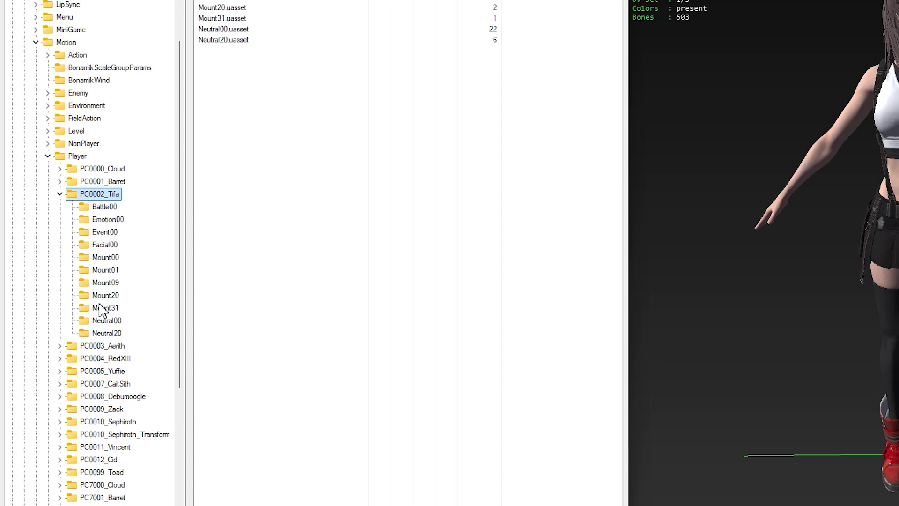
# Browse Battle00, Emotion00, Event00 and Facial00, then select NT_01_Enter01 in Event00
pyautogui.click(104, 207)
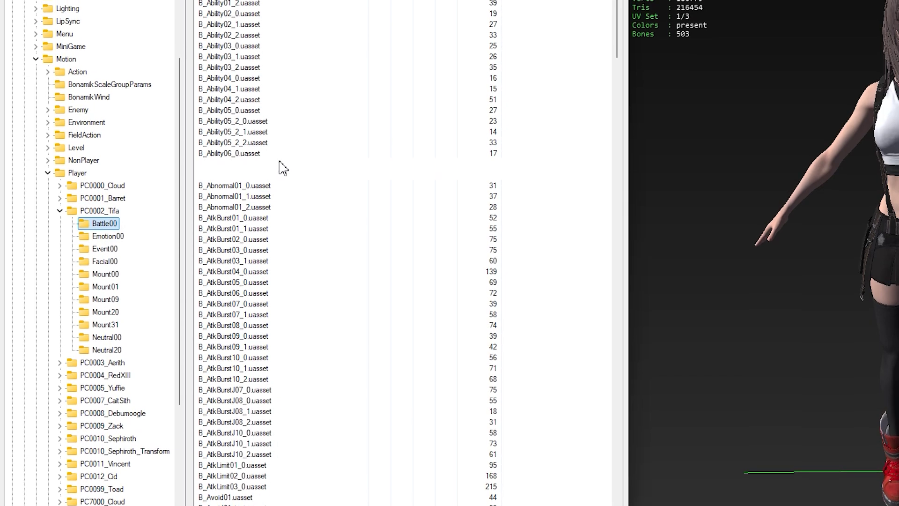
pyautogui.click(107, 251)
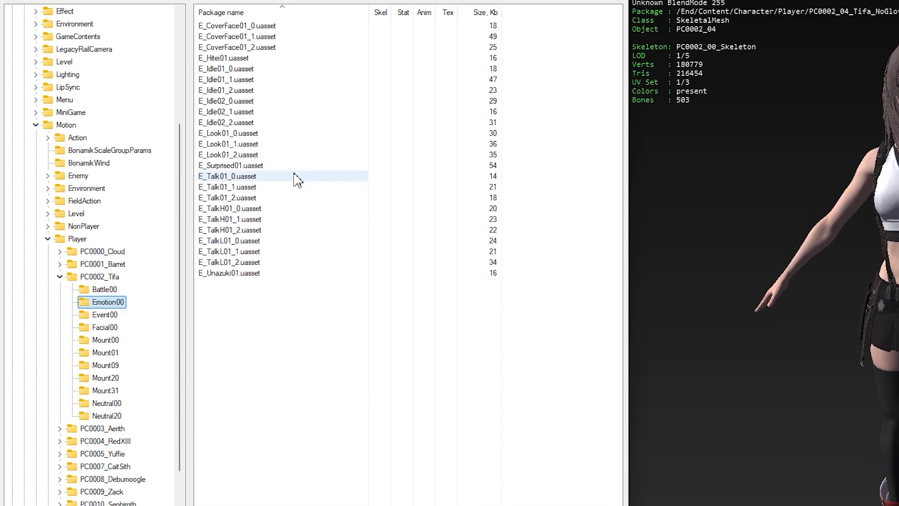
pyautogui.click(106, 330)
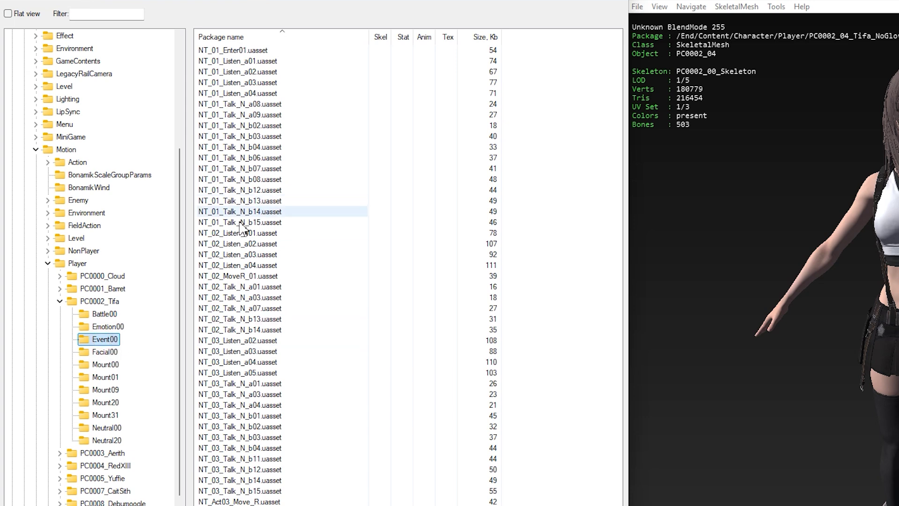
pyautogui.click(111, 352)
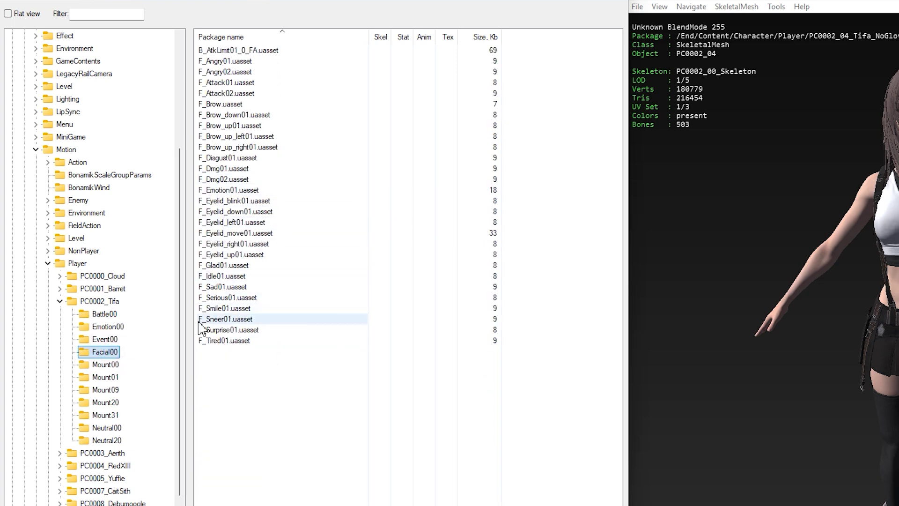
pyautogui.click(109, 339)
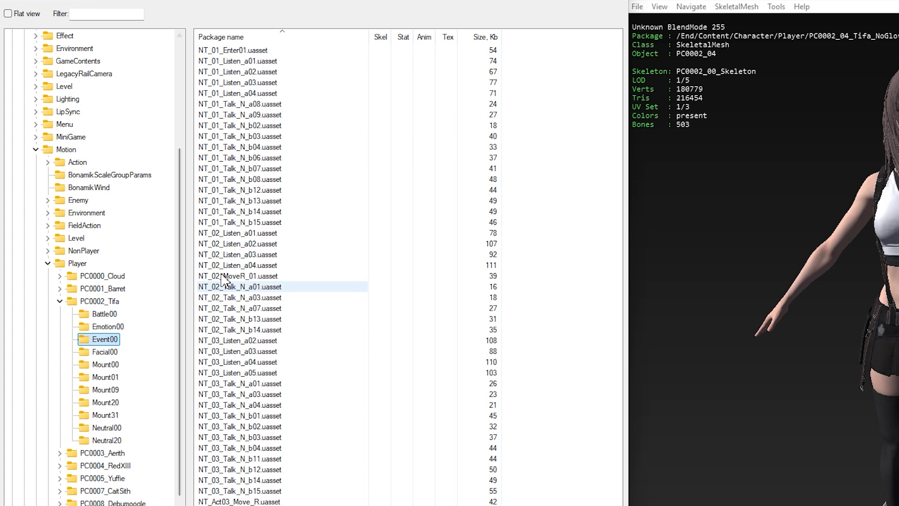
pyautogui.click(268, 52)
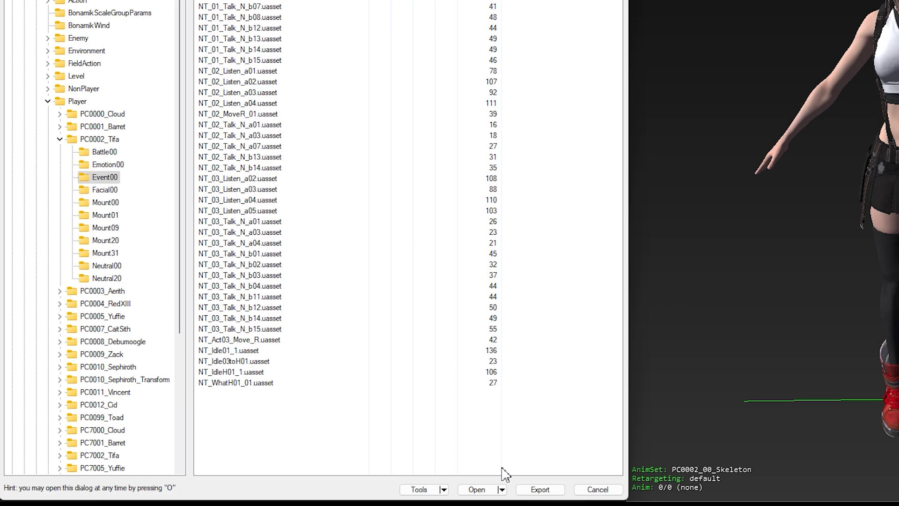
# Append NT_01_Enter01 to the loaded animation set and maximize the viewer window
pyautogui.click(504, 490)
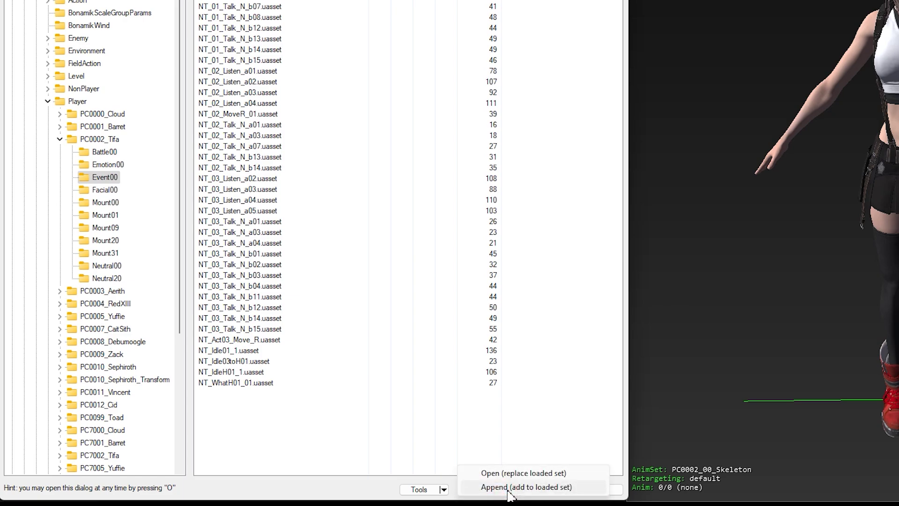
pyautogui.click(504, 488)
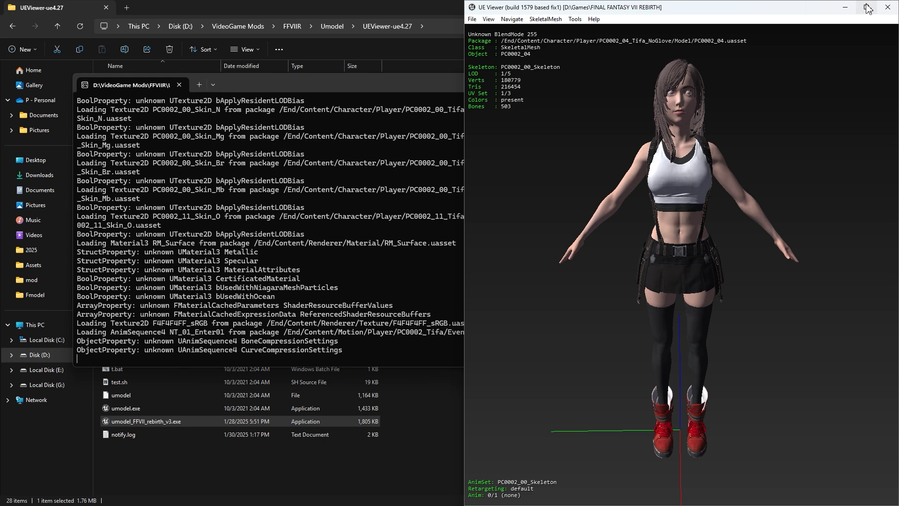
pyautogui.click(866, 1)
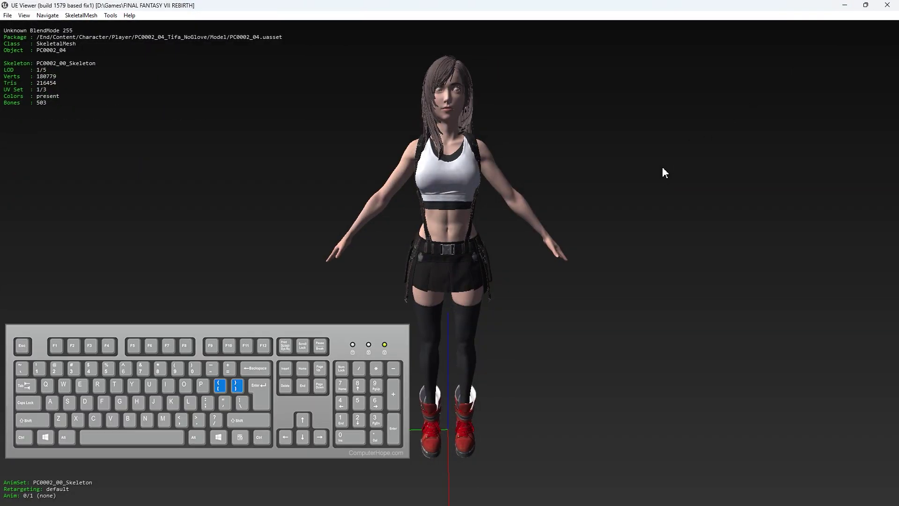
# Switch Tifa to the NT_01_Enter01 animation, play it, and pull the view back
pyautogui.press(']')
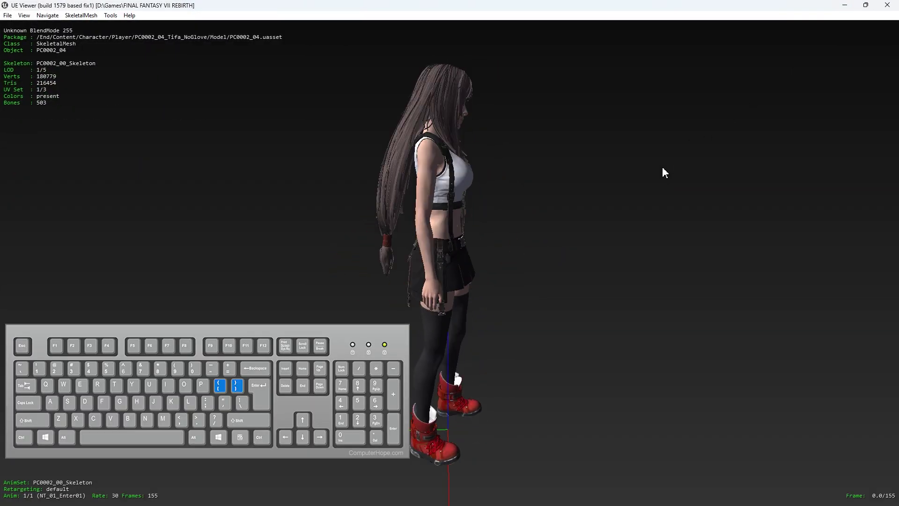
pyautogui.press('[')
pyautogui.press(']')
pyautogui.press('space')
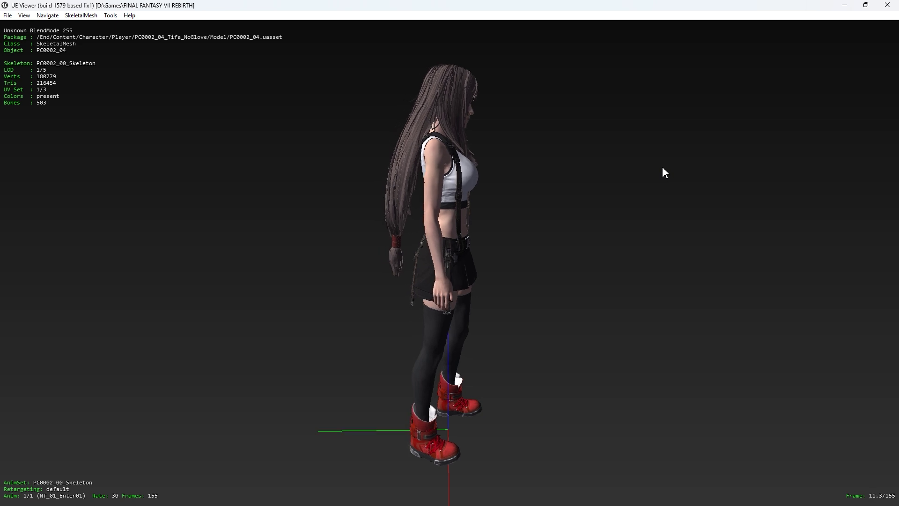
pyautogui.moveTo(655, 155); pyautogui.dragTo(663, 167)
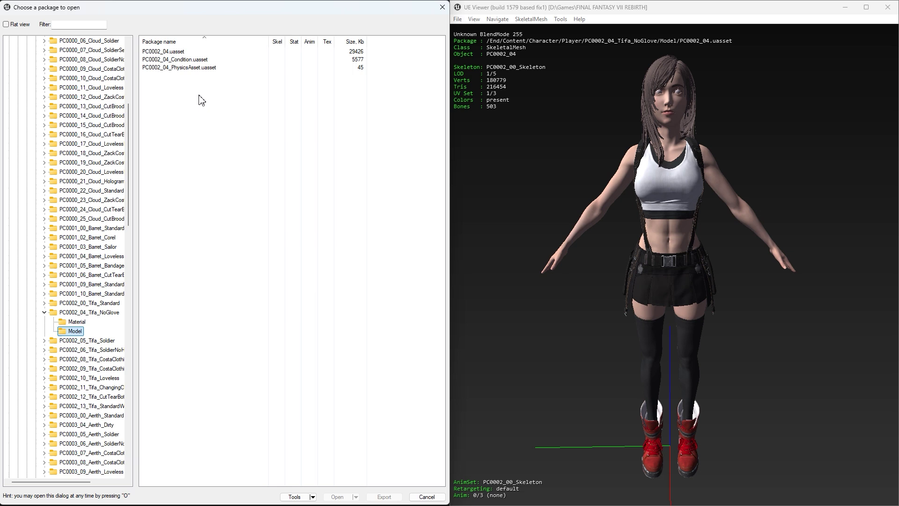
# Select PC0002_04.uasset, dismiss its context menu, and clear the animation back to the T-pose
pyautogui.click(192, 52)
pyautogui.rightClick(192, 52)
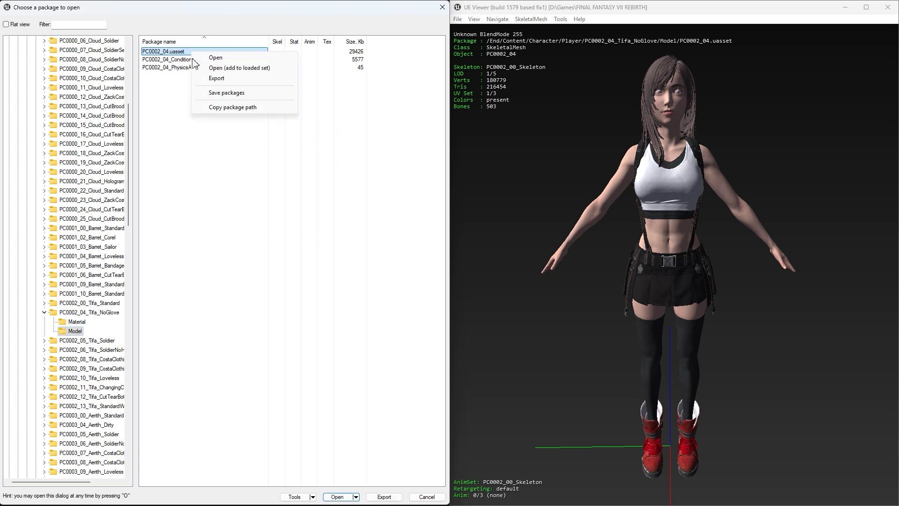
pyautogui.click(497, 94)
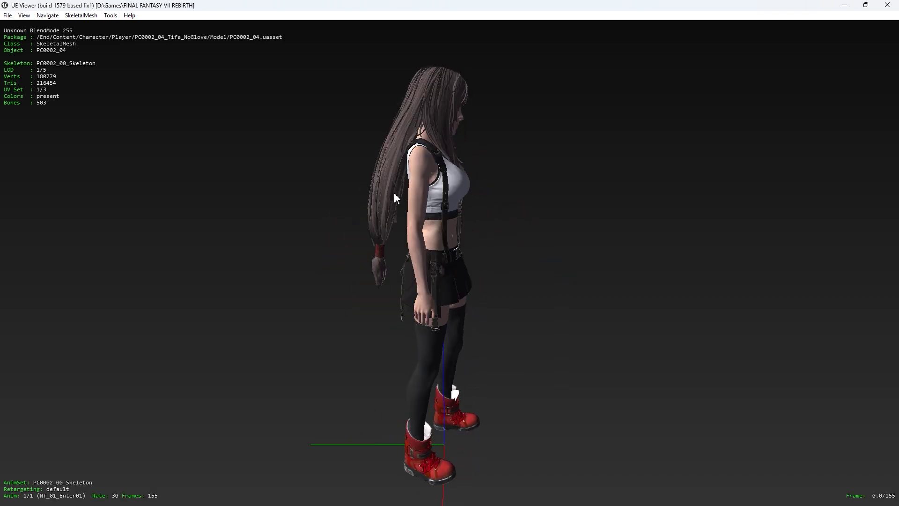
pyautogui.press('[')
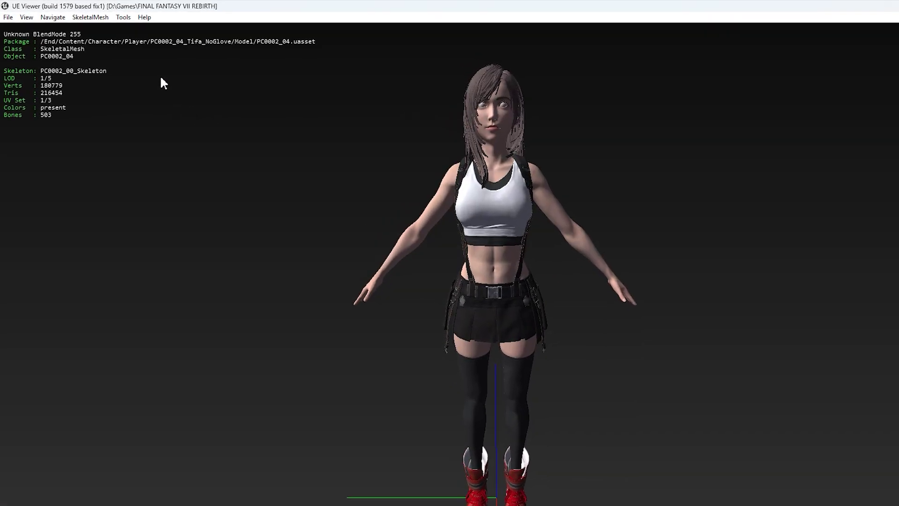
# Export the current object with ActorX (psk) skeletal, ActorX (pskx) static and TGA texture formats
pyautogui.click(114, 17)
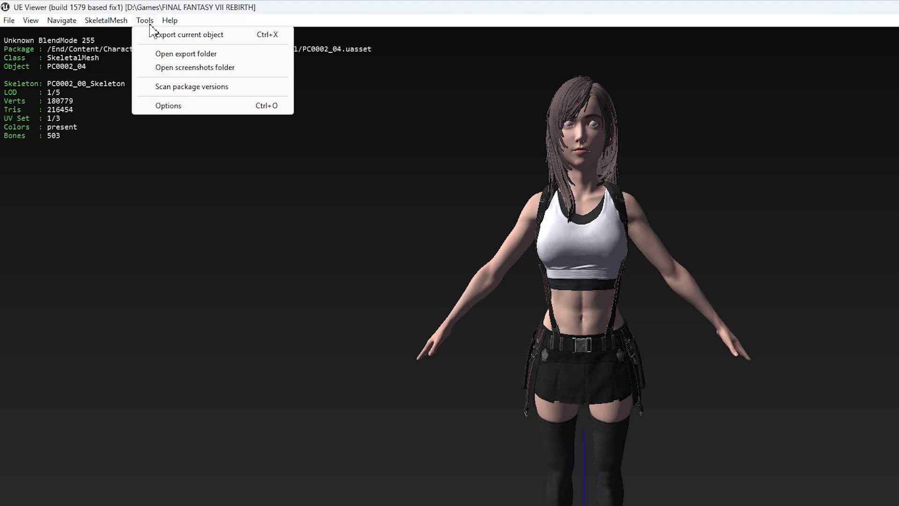
pyautogui.click(187, 37)
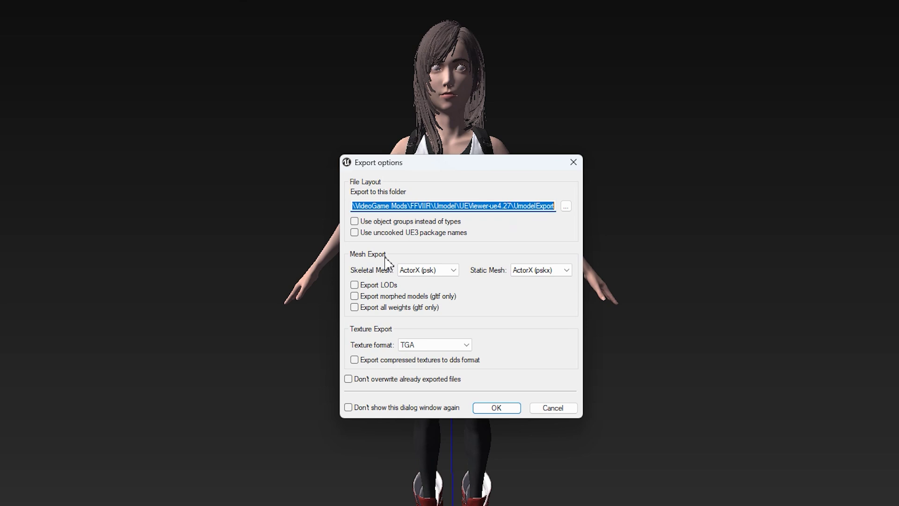
pyautogui.click(434, 274)
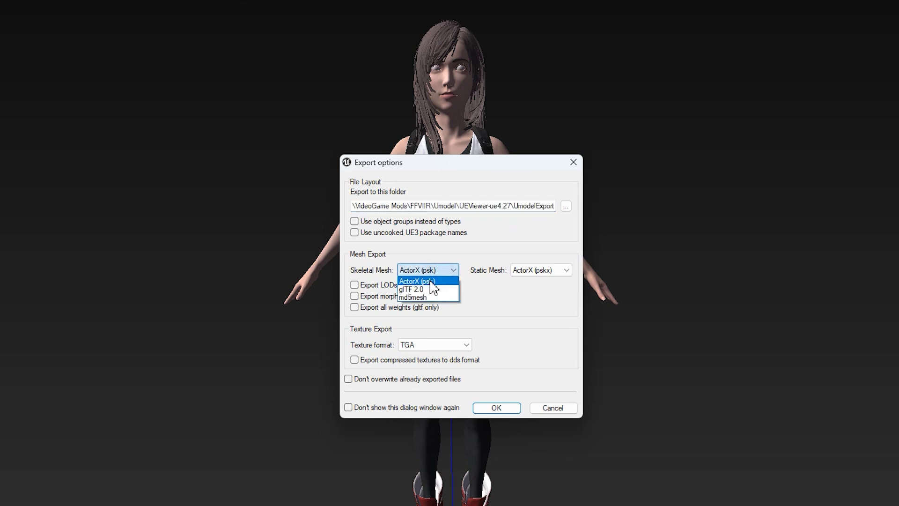
pyautogui.click(434, 281)
pyautogui.click(521, 270)
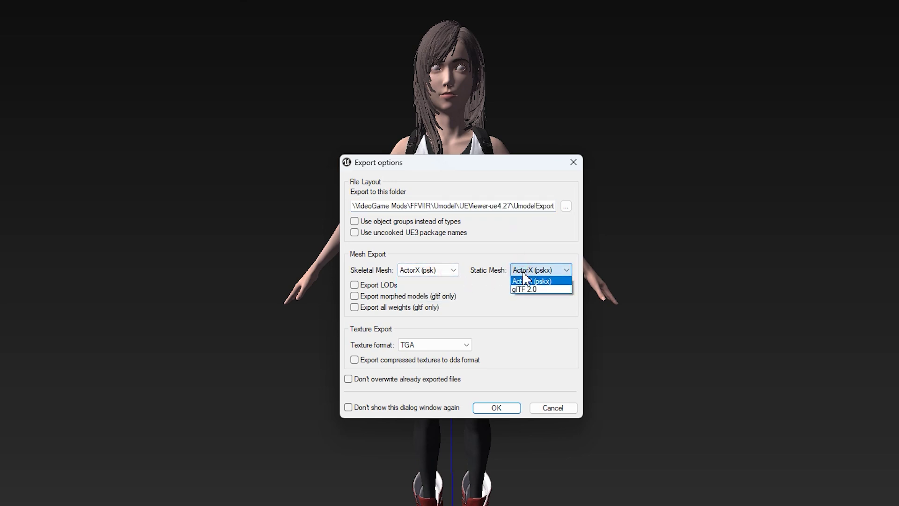
pyautogui.click(527, 282)
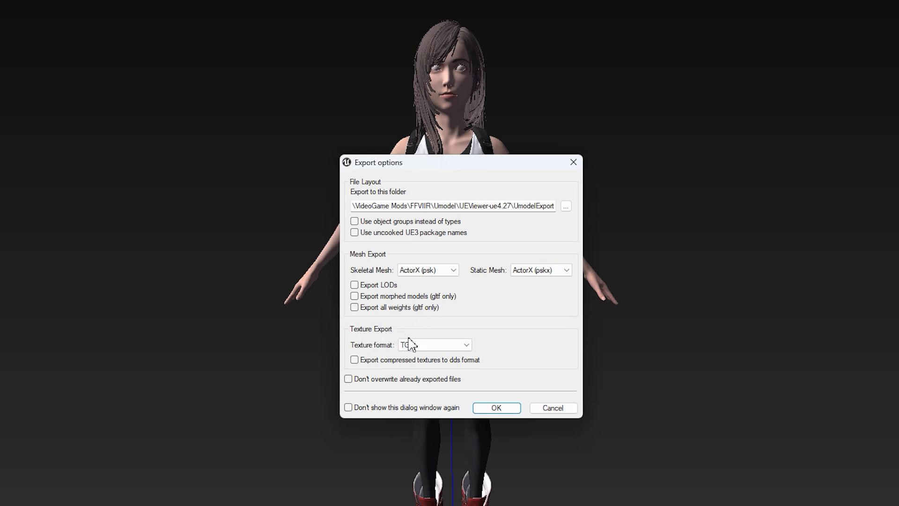
pyautogui.click(423, 345)
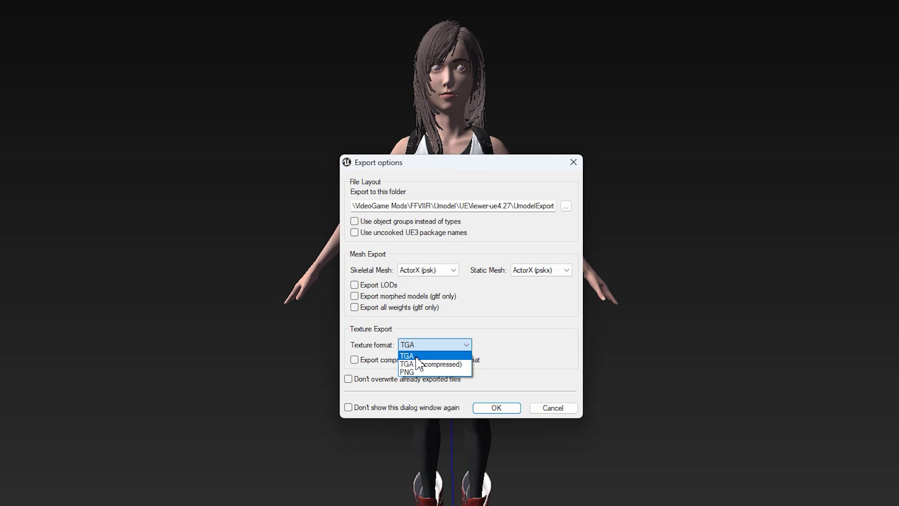
pyautogui.click(420, 357)
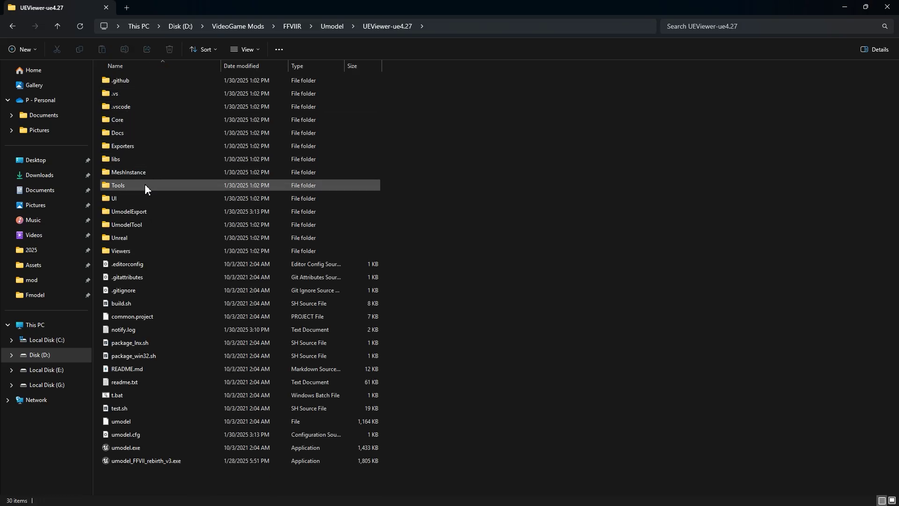
# Open UmodelExport and review its Character, Motion and Renderer folders
pyautogui.click(155, 213)
pyautogui.moveTo(151, 213)
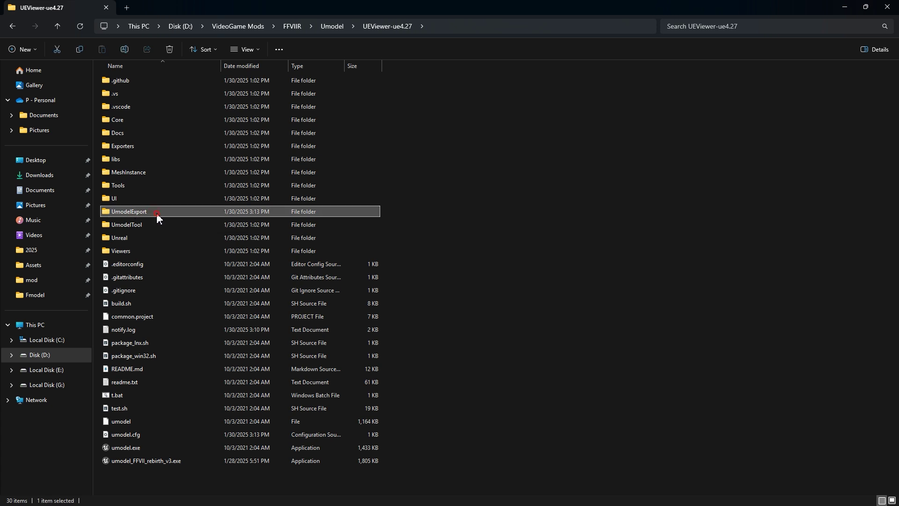
pyautogui.doubleClick(140, 212)
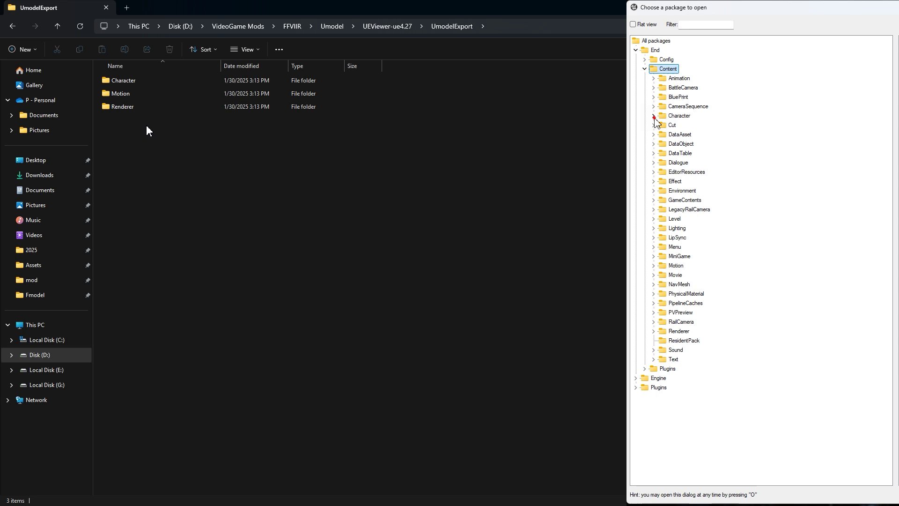
pyautogui.click(147, 80)
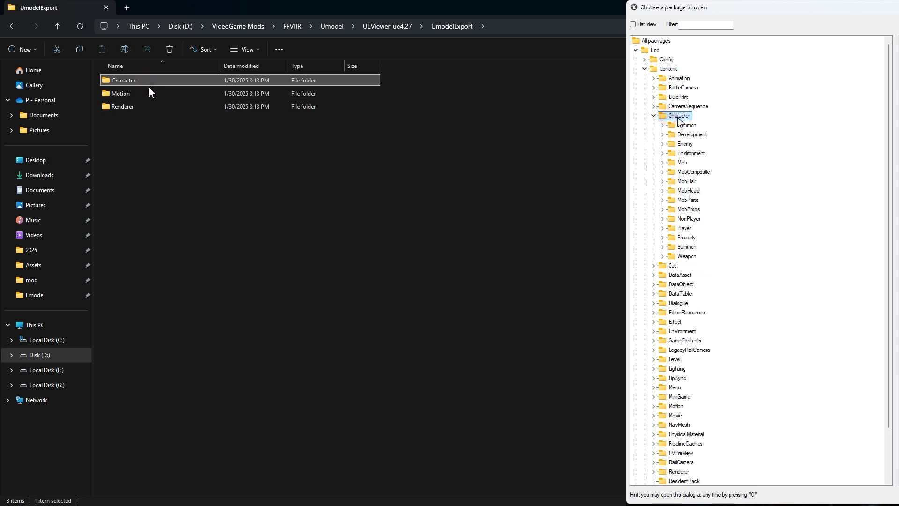
pyautogui.click(151, 93)
pyautogui.click(153, 104)
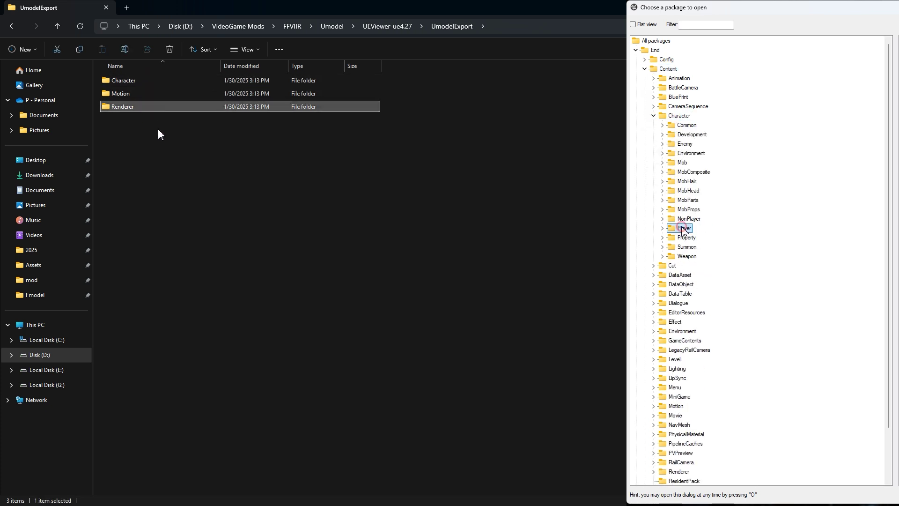
pyautogui.click(158, 133)
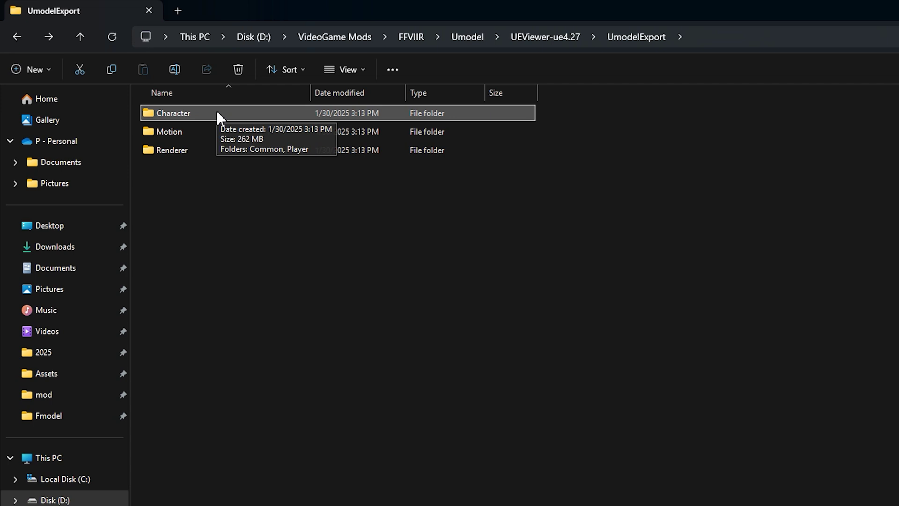
# Open Character > Player > PC0002_04_Tifa_NoGlove > Model to see PC0002_04.pskx
pyautogui.doubleClick(154, 80)
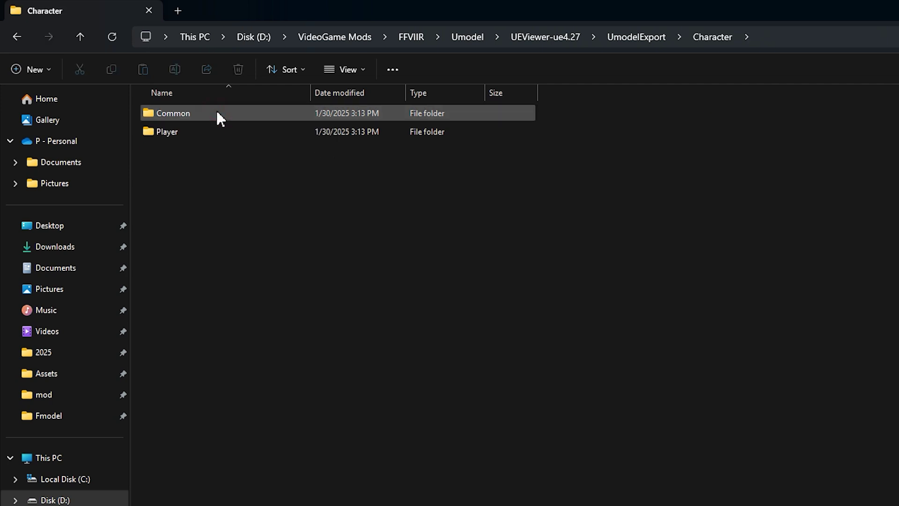
pyautogui.doubleClick(209, 135)
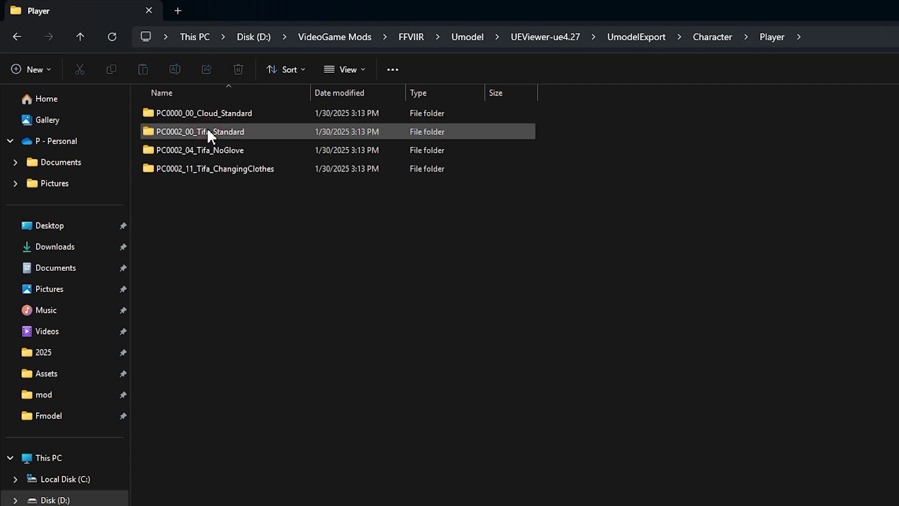
pyautogui.doubleClick(272, 151)
pyautogui.click(183, 132)
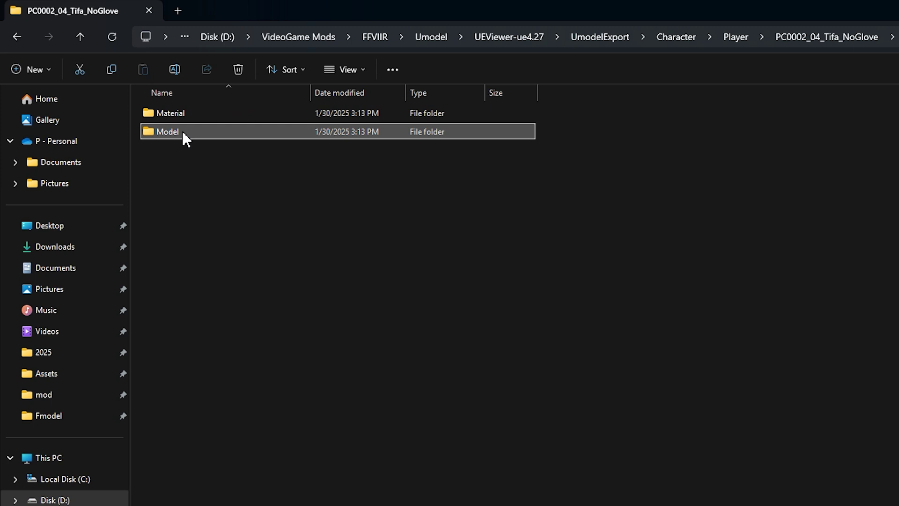
pyautogui.doubleClick(207, 134)
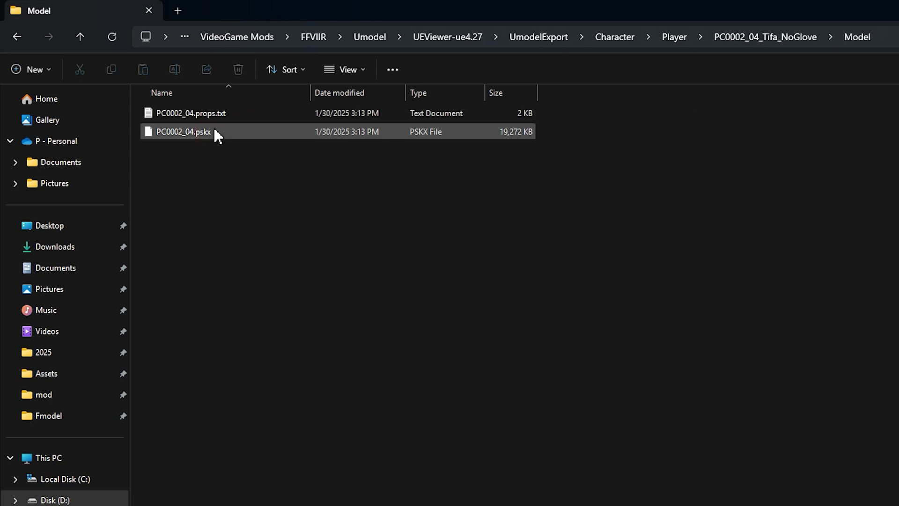
# Open PC0002_00_Tifa_Standard > Texture and select all the exported textures
pyautogui.hotkey('alt', 'Up')
pyautogui.hotkey('alt', 'Up')
pyautogui.doubleClick(255, 122)
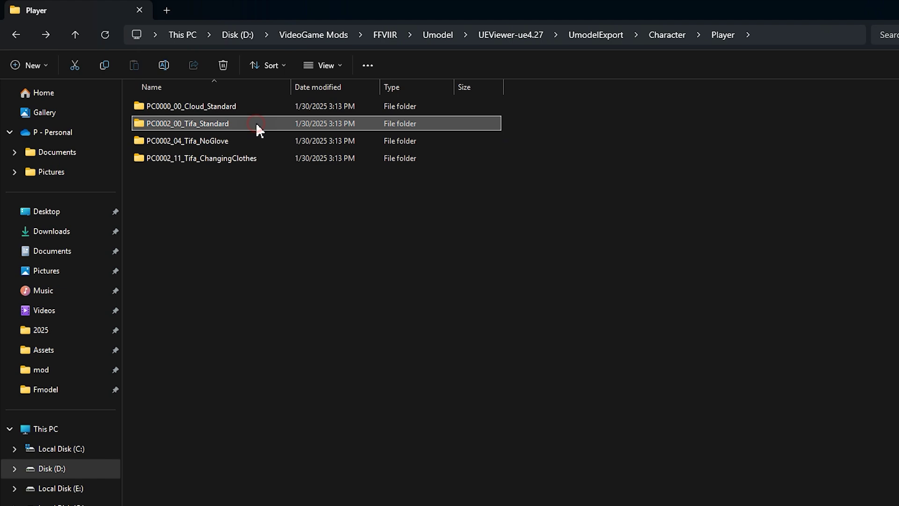
pyautogui.click(177, 105)
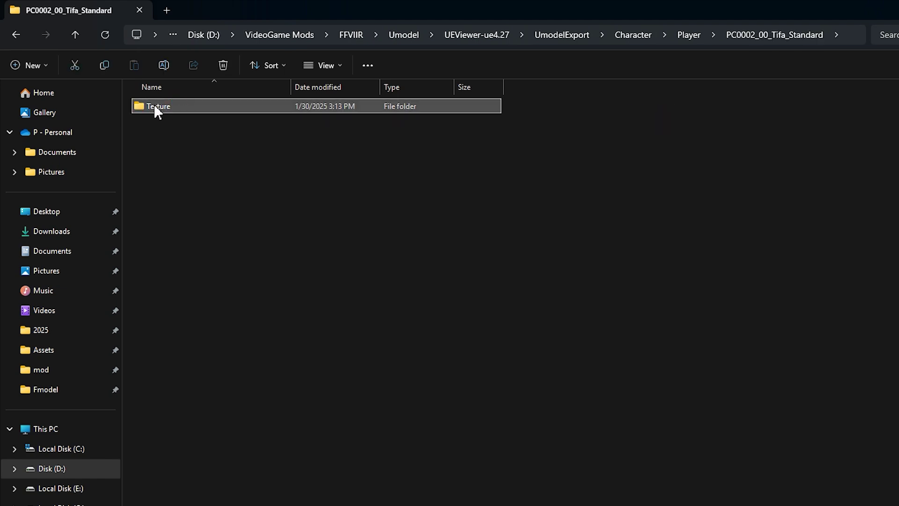
pyautogui.doubleClick(198, 106)
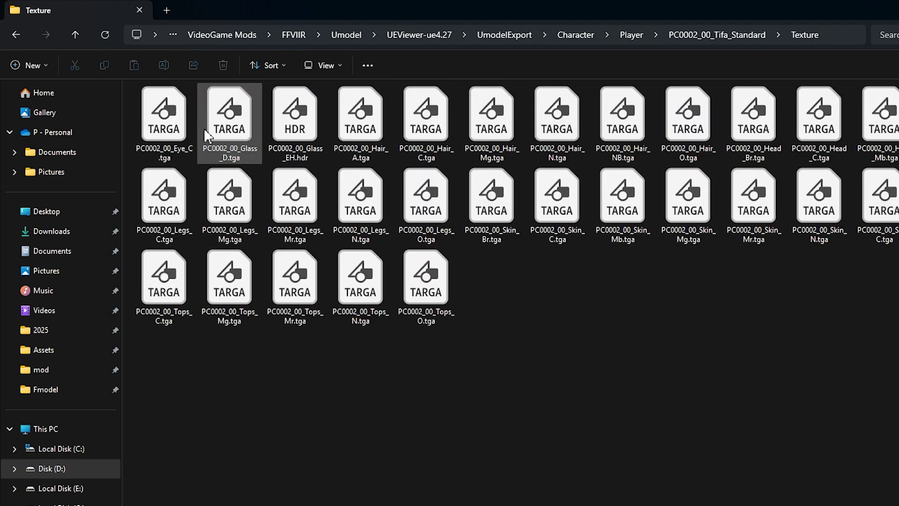
pyautogui.moveTo(132, 397); pyautogui.dragTo(894, 85)
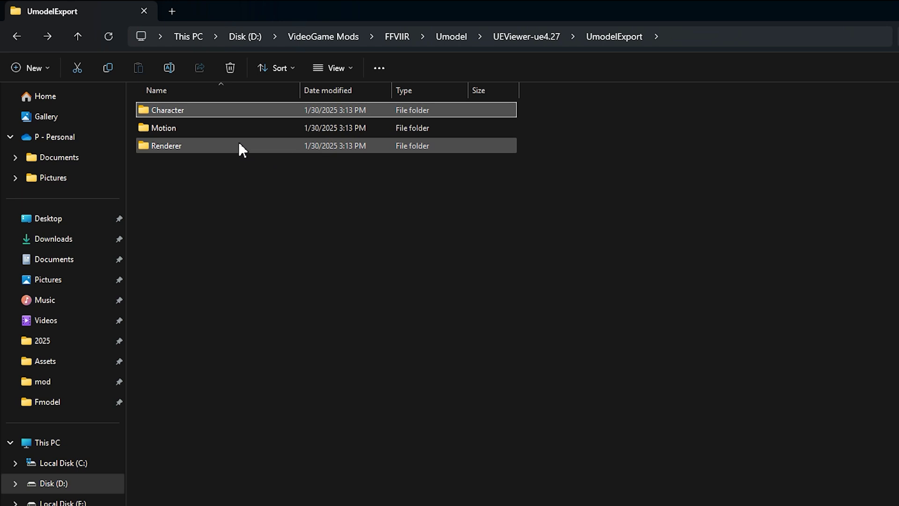
# Open Motion > Player > PC0002_Tifa > Event00 and select NT_01_Enter01.psa
pyautogui.click(209, 127)
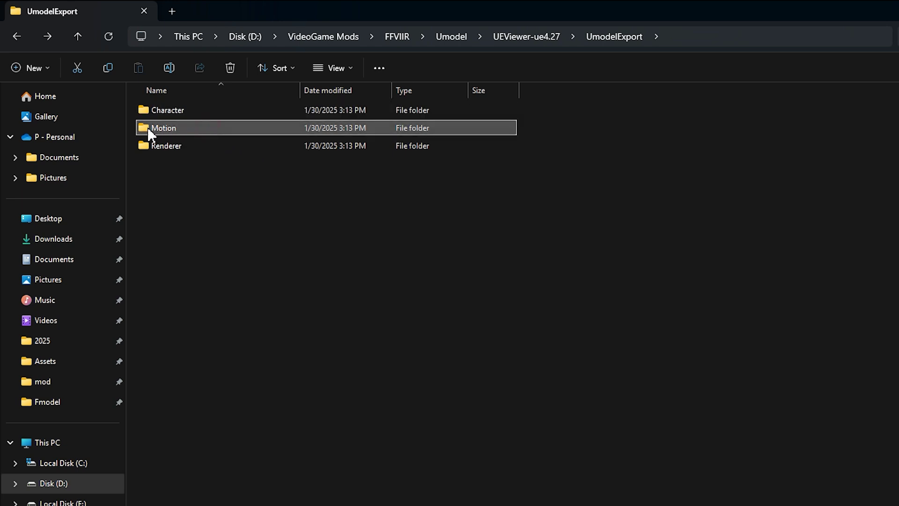
pyautogui.doubleClick(196, 128)
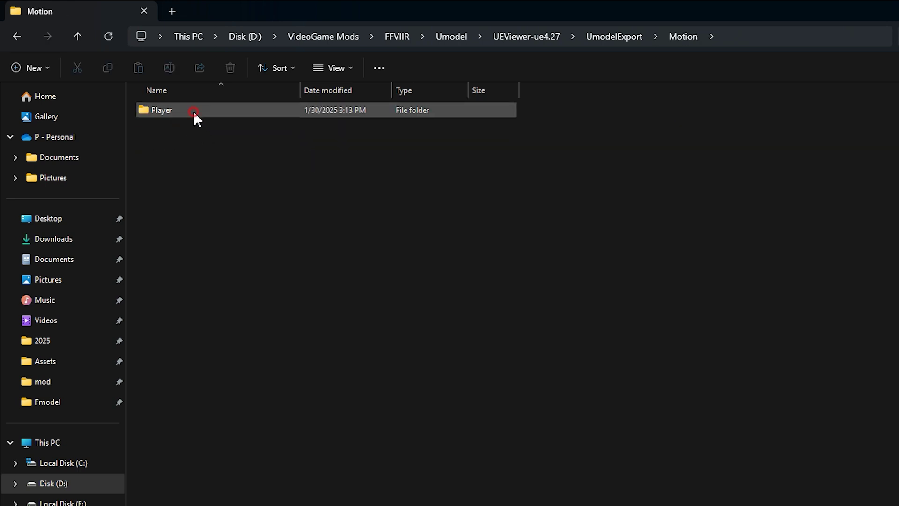
pyautogui.doubleClick(193, 111)
pyautogui.doubleClick(193, 111)
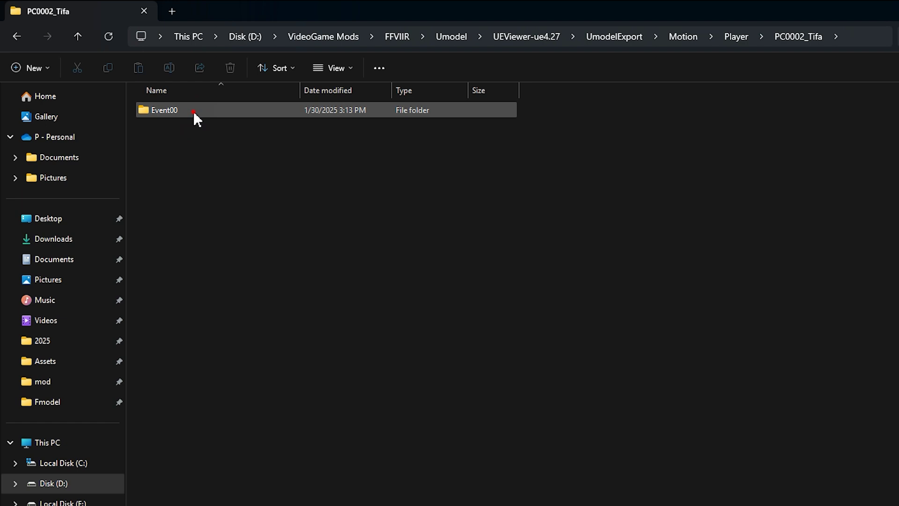
pyautogui.doubleClick(194, 112)
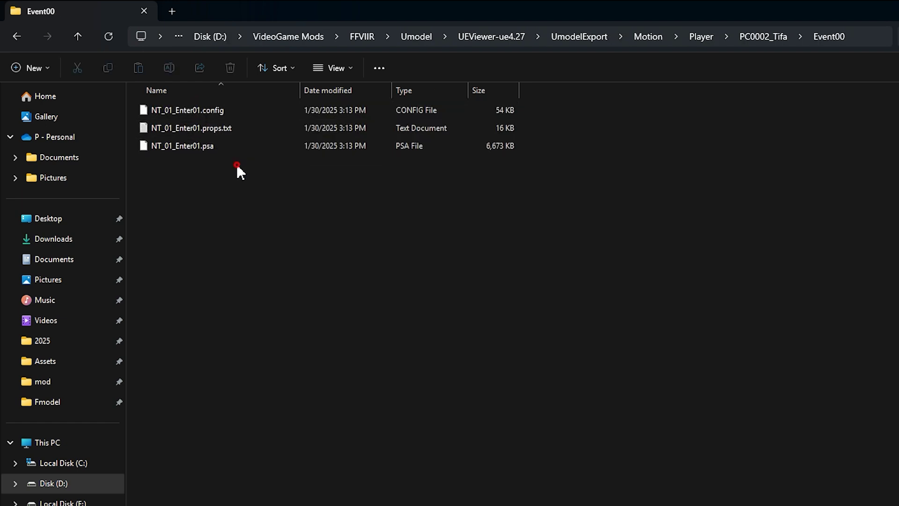
pyautogui.moveTo(237, 164); pyautogui.dragTo(218, 146)
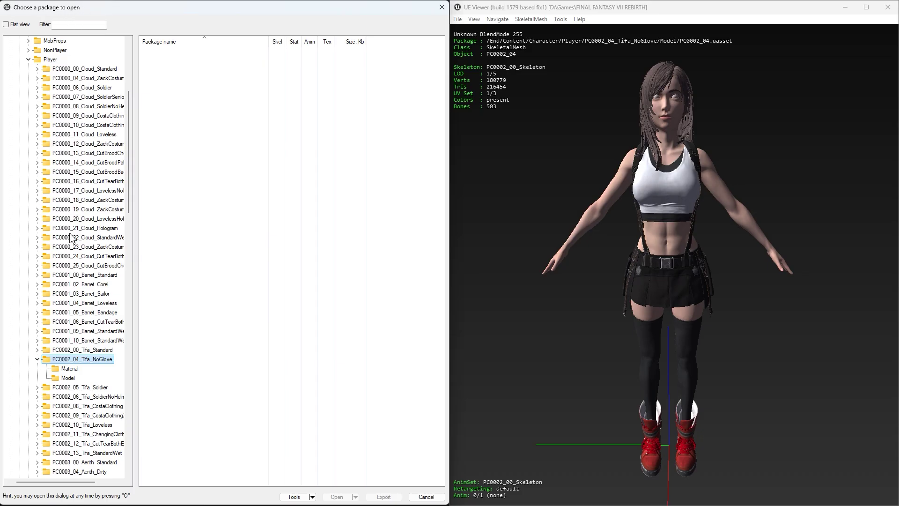
# Export PC0002_04.uasset from the Model folder's package list, then close the package chooser
pyautogui.click(68, 377)
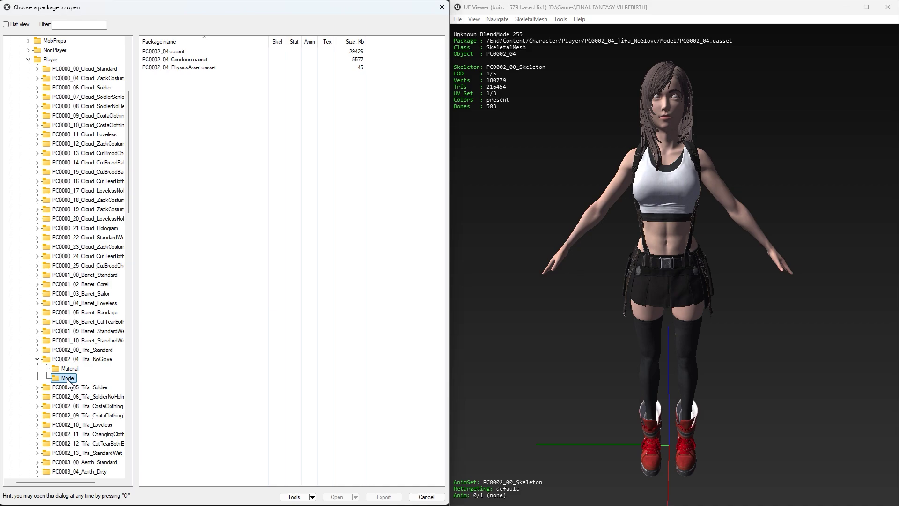
pyautogui.click(190, 54)
pyautogui.rightClick(200, 55)
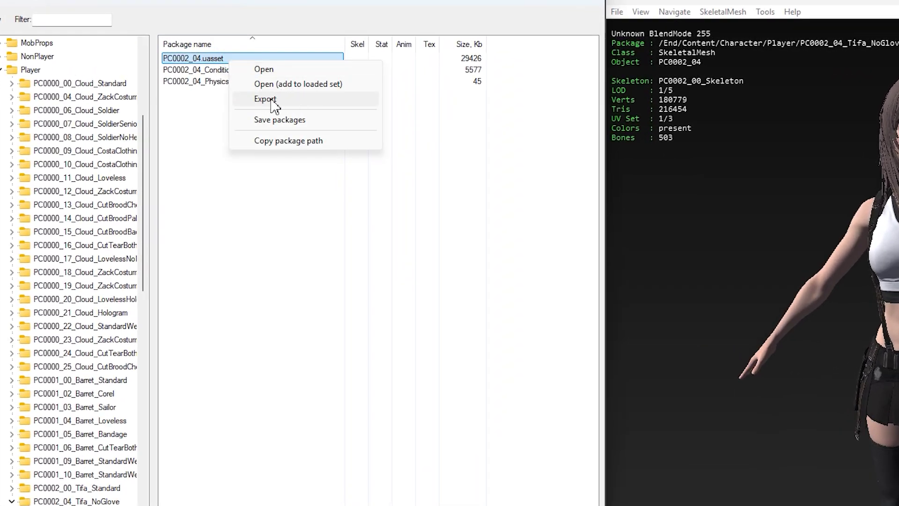
pyautogui.click(270, 99)
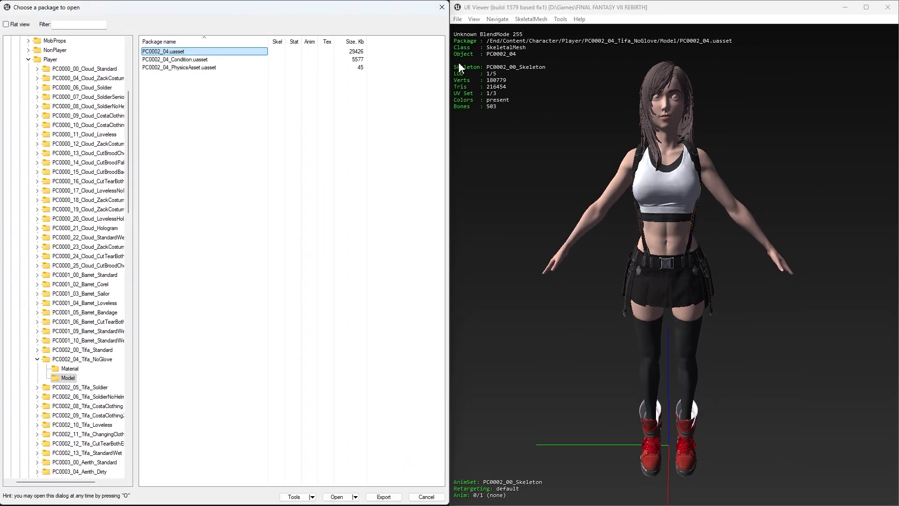
pyautogui.click(442, 8)
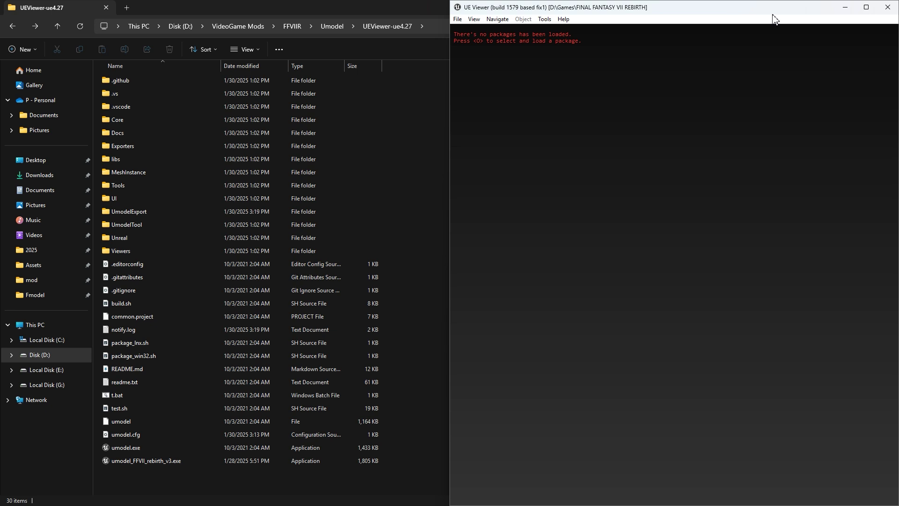
# Close UE Viewer and open UmodelExport > Character > Player in File Explorer
pyautogui.click(888, 7)
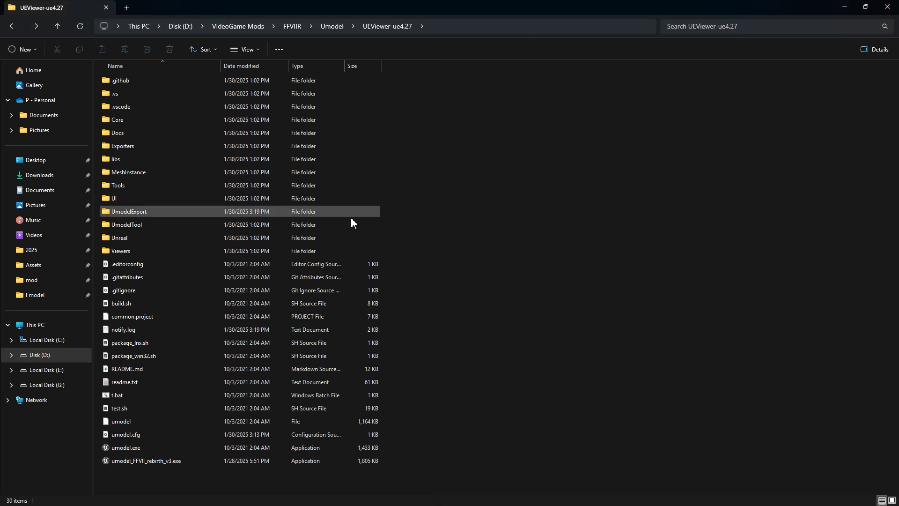
pyautogui.click(142, 211)
pyautogui.doubleClick(166, 214)
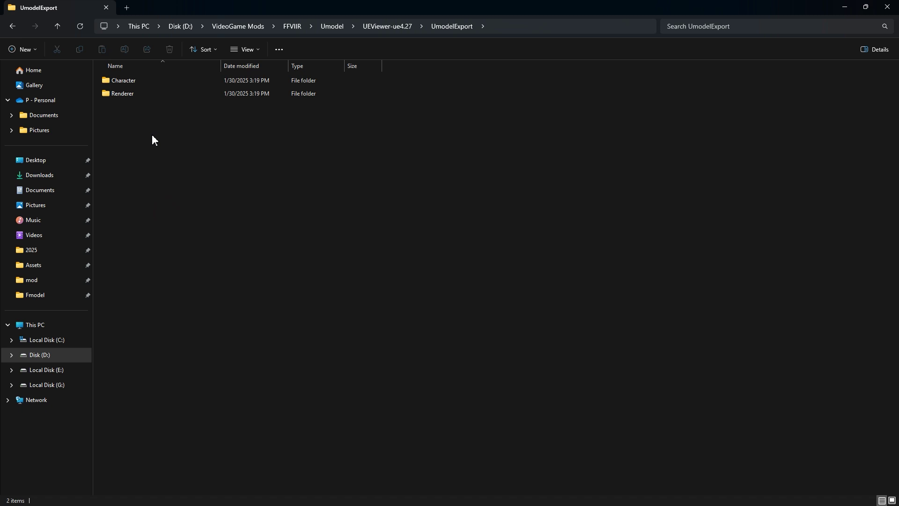
pyautogui.doubleClick(150, 80)
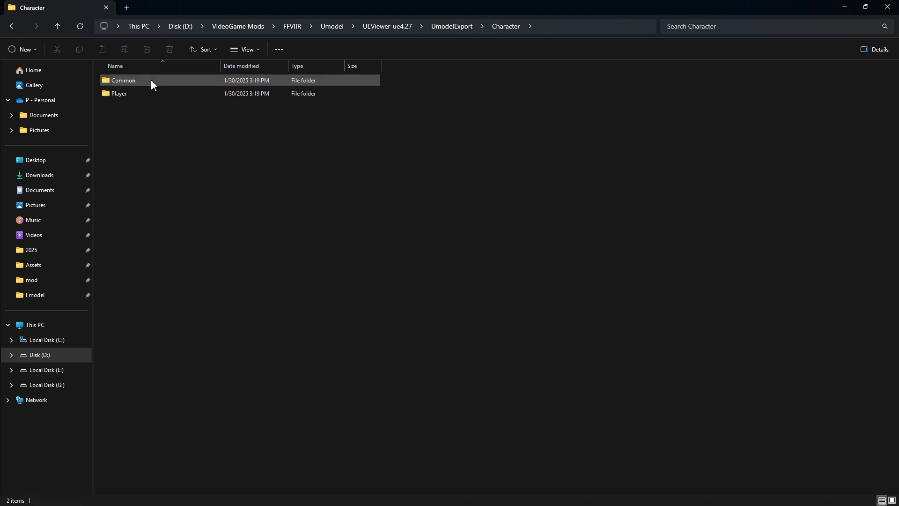
pyautogui.doubleClick(149, 93)
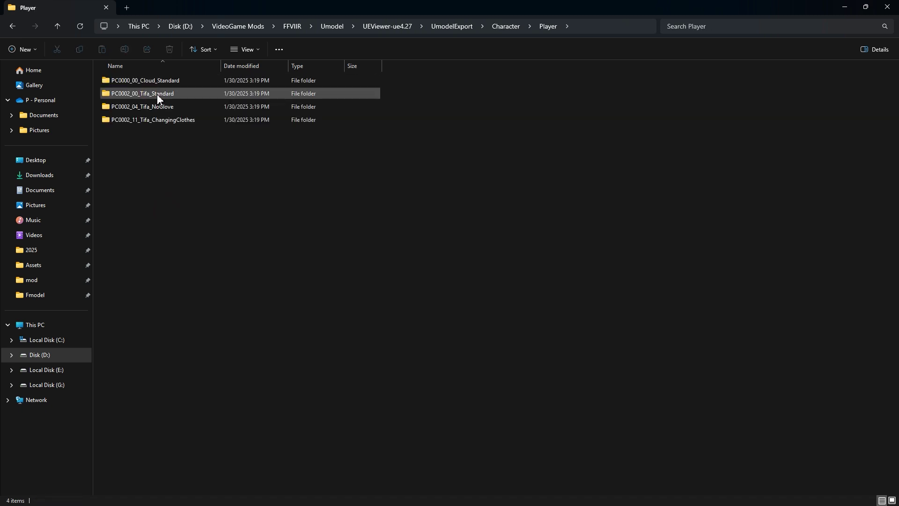
# Open PC0002_04_Tifa_NoGlove > Model, select PC0002_04.pskx, then open the Blender releases index
pyautogui.click(184, 105)
pyautogui.doubleClick(189, 107)
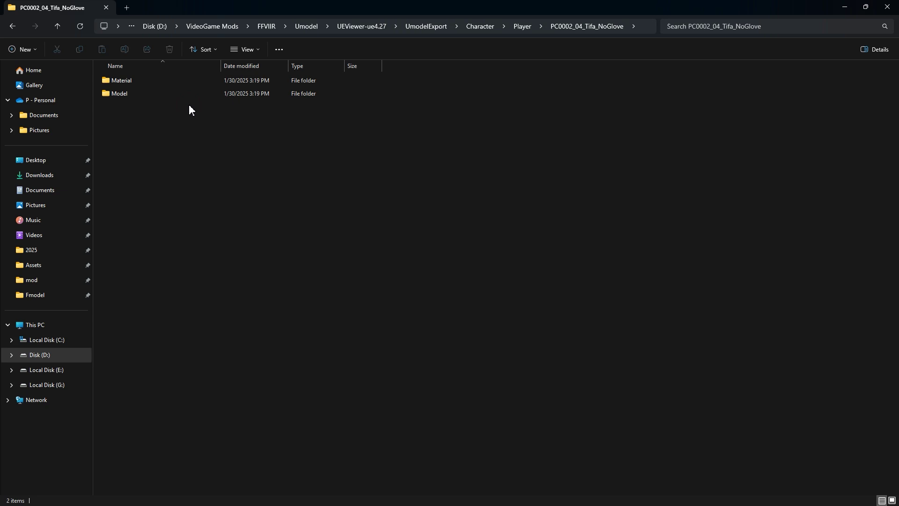
pyautogui.doubleClick(181, 94)
pyautogui.click(181, 95)
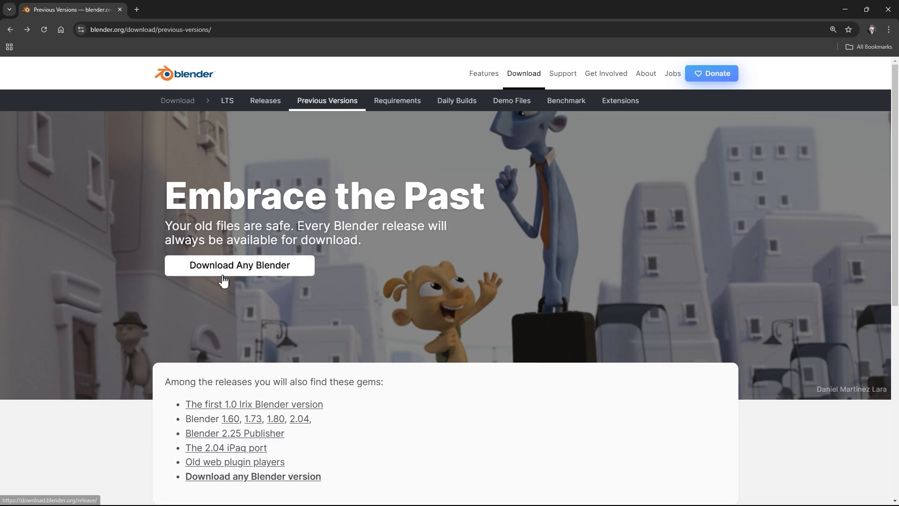
pyautogui.click(223, 276)
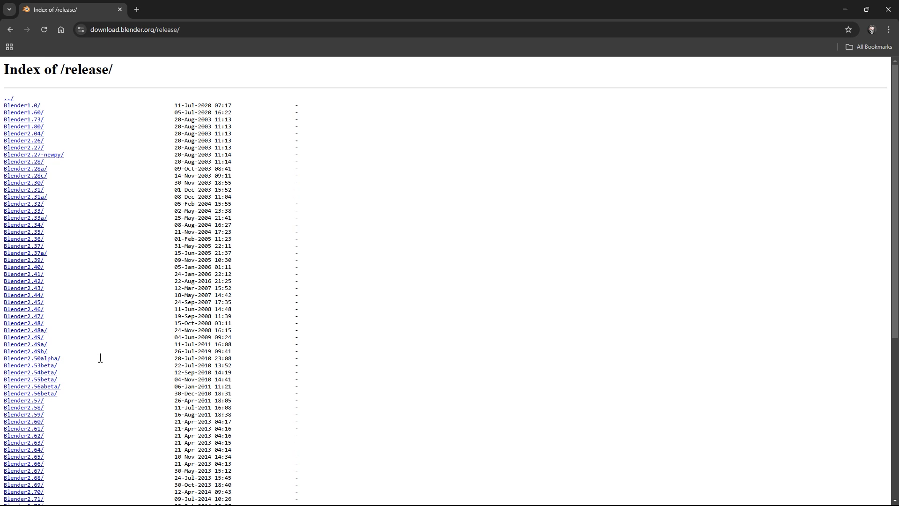
# Download the Blender 4.0.0 Windows x64 zip from the Blender4.0 release listing
pyautogui.scroll(-10, 81, 373)
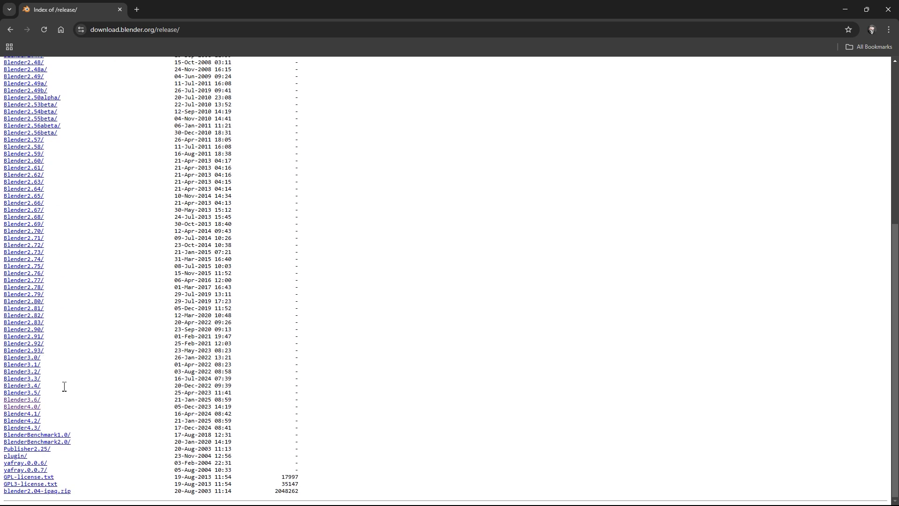
pyautogui.click(32, 407)
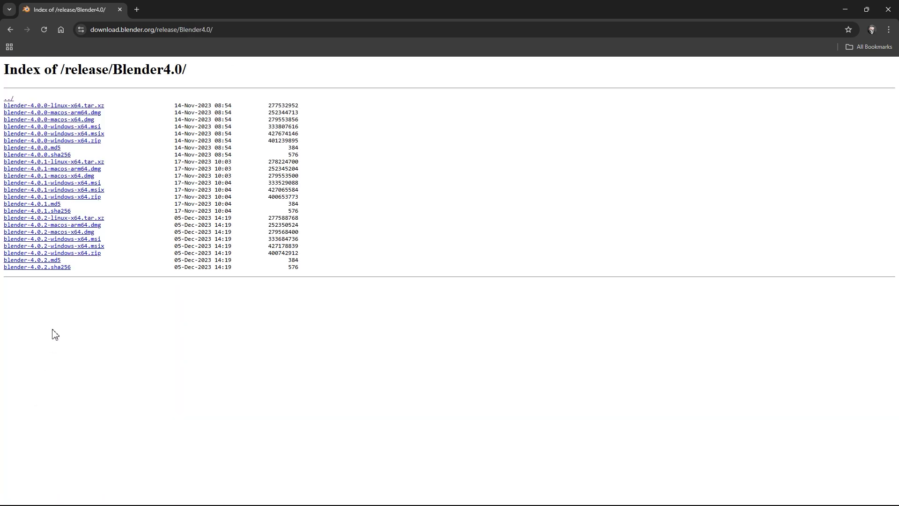
pyautogui.click(86, 141)
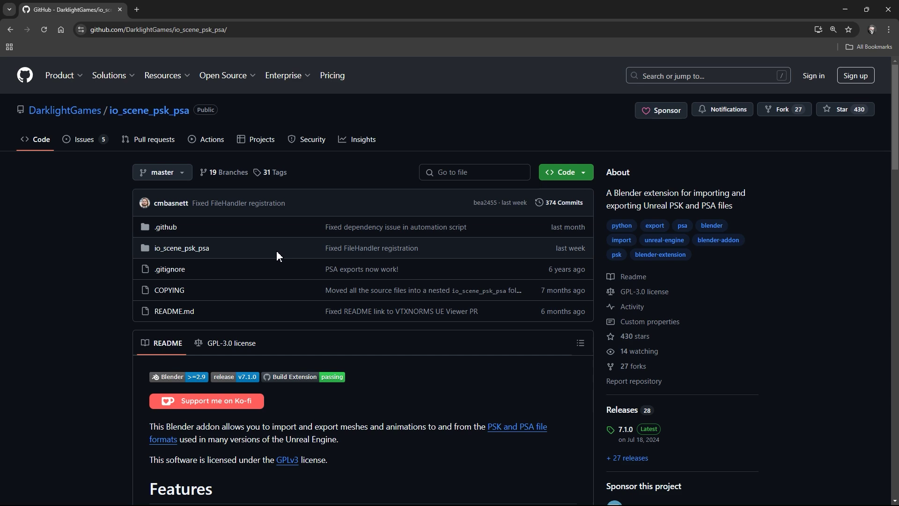
# Download the io_scene_psk_psa 6.2.1 add-on zip from its GitHub release page
pyautogui.scroll(-5, 277, 253)
pyautogui.scroll(-10, 277, 256)
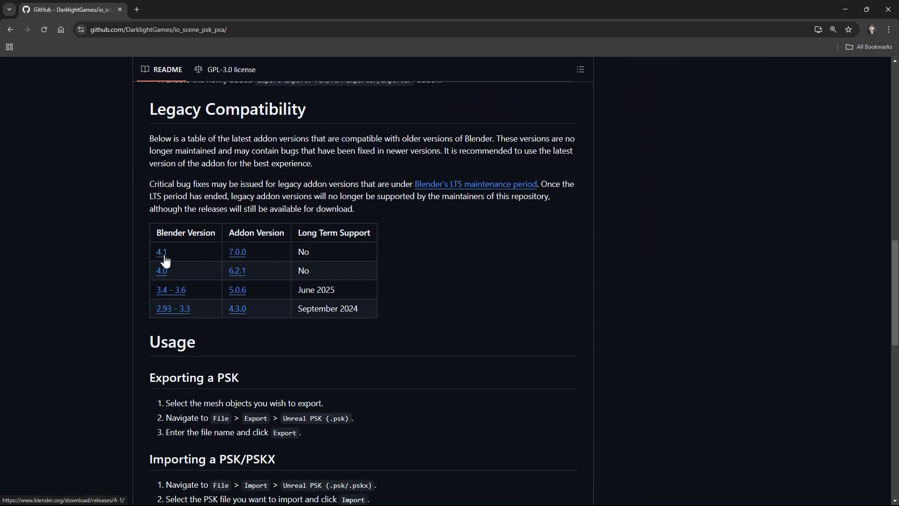
pyautogui.click(237, 274)
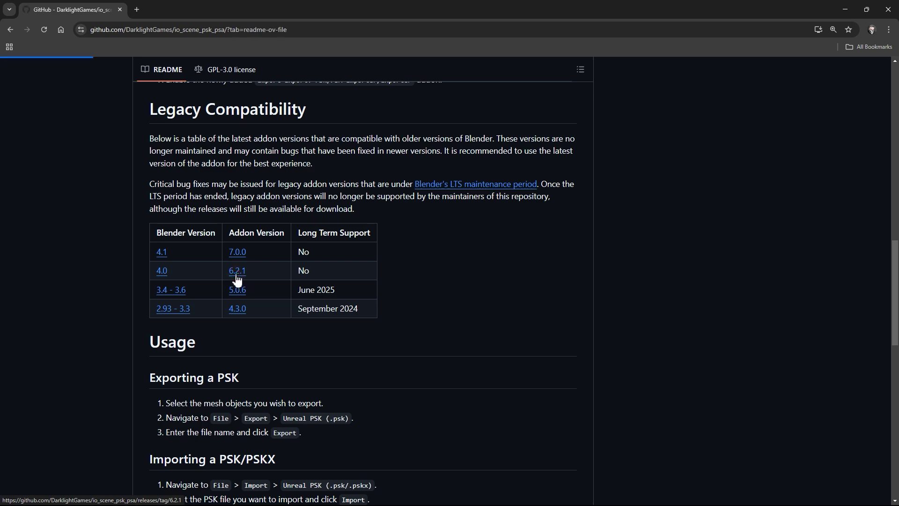
pyautogui.scroll(-3, 235, 278)
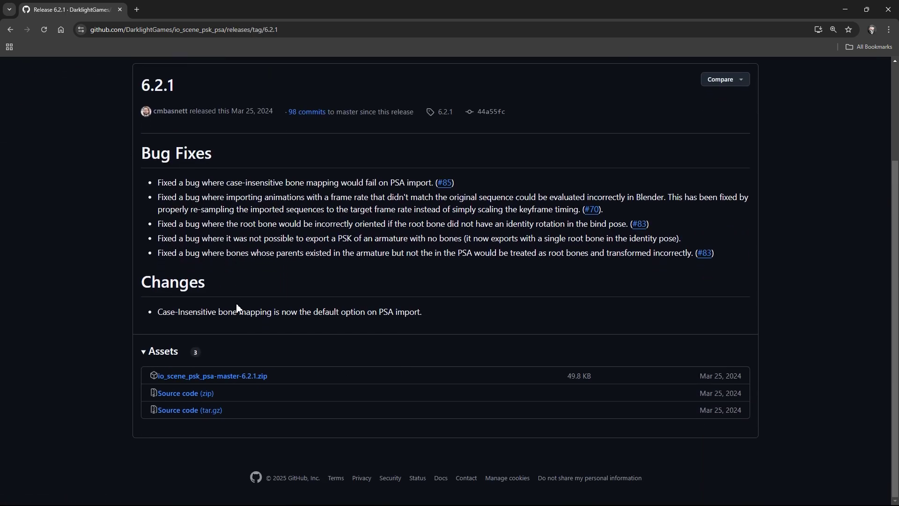
pyautogui.click(245, 376)
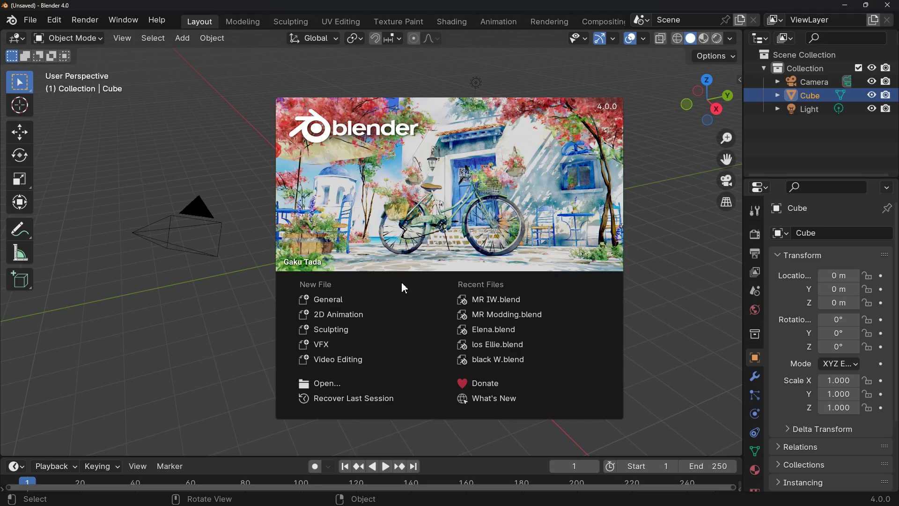
# Start a General scene and delete the default camera, cube and light
pyautogui.click(343, 302)
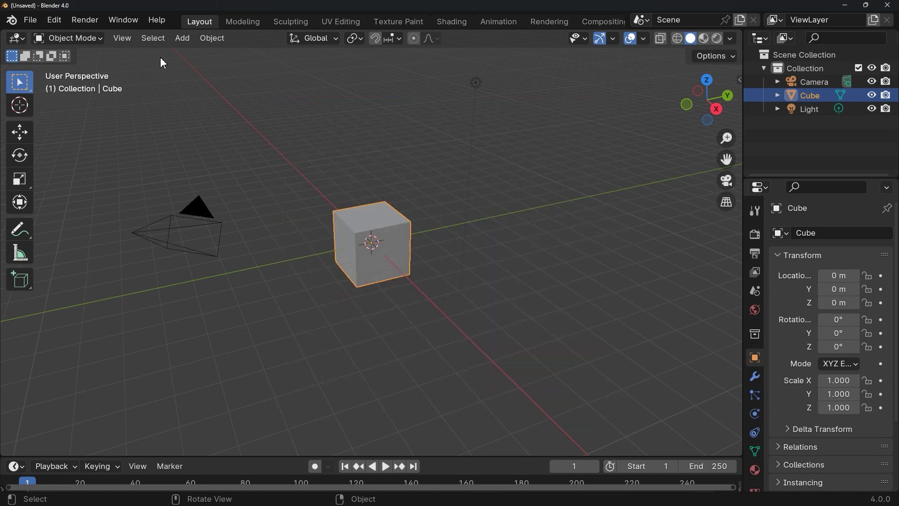
pyautogui.moveTo(161, 58); pyautogui.dragTo(513, 316)
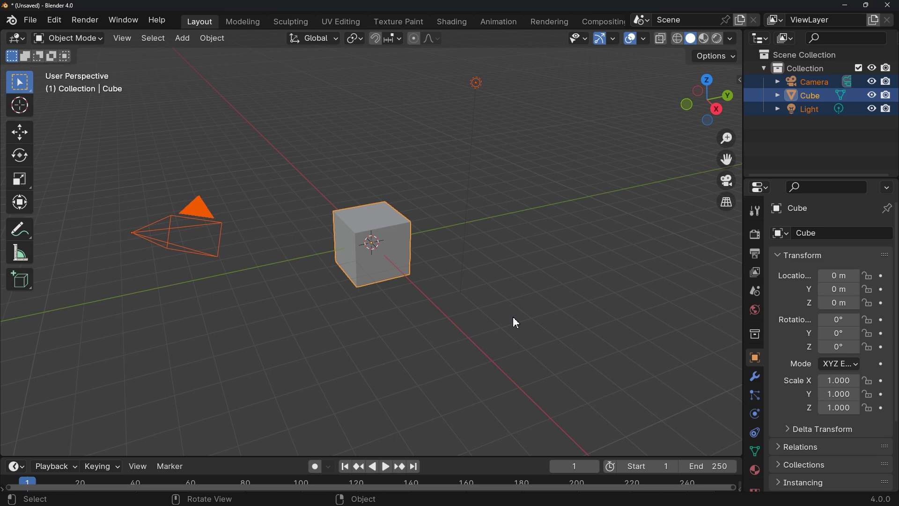
pyautogui.press('Delete')
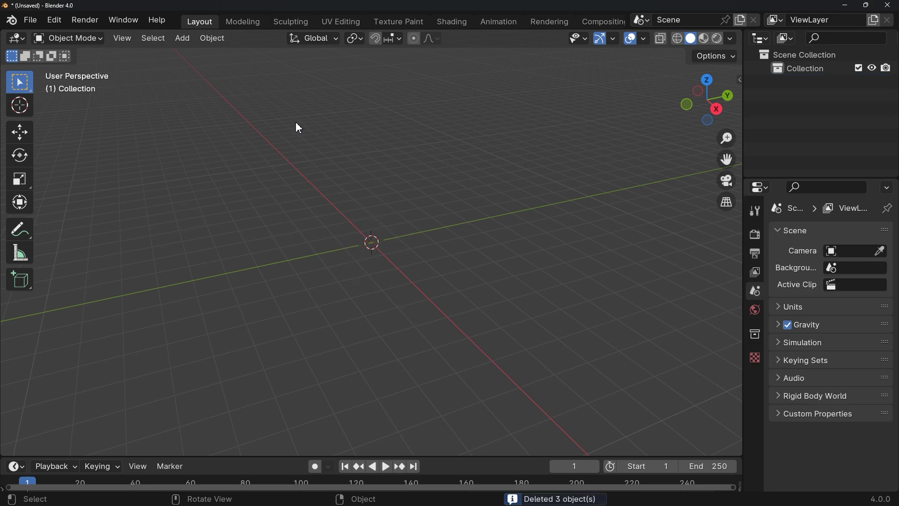
# Switch to the Modeling workspace and check the interaction mode choices
pyautogui.click(248, 22)
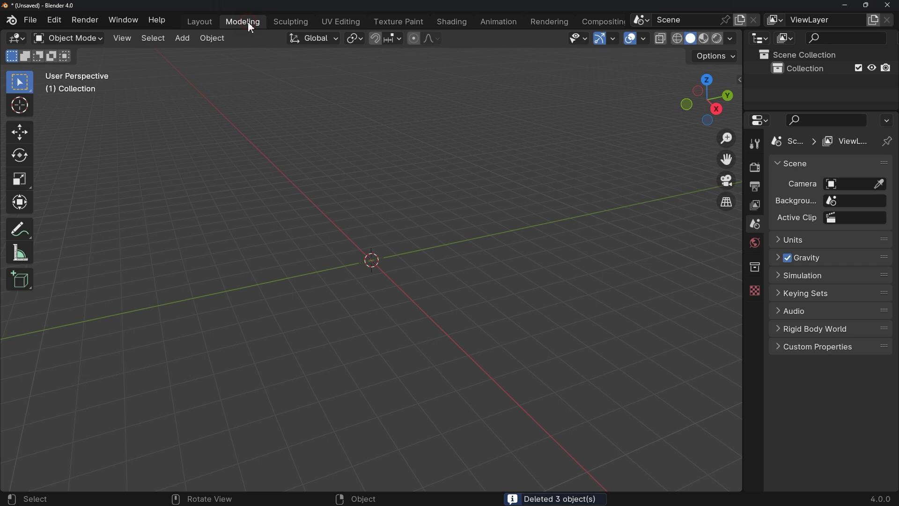
pyautogui.click(70, 39)
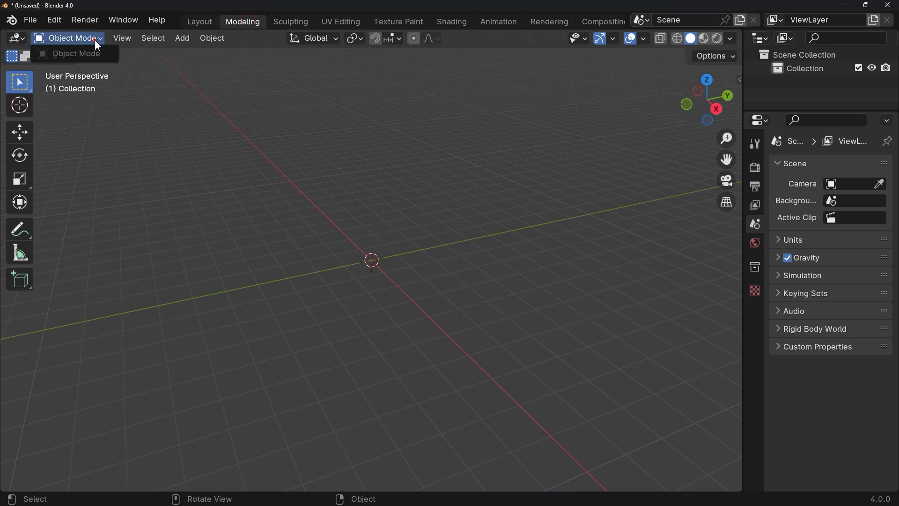
pyautogui.click(94, 40)
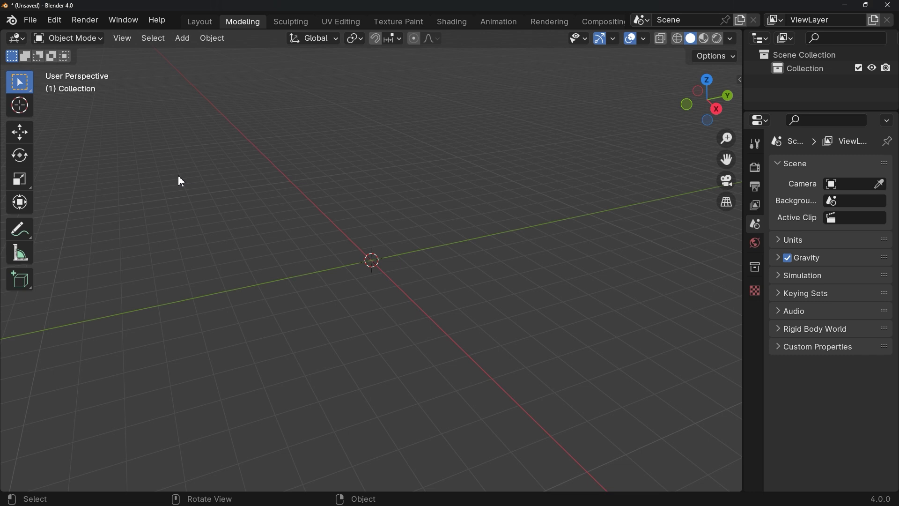
# Install the PSK/PSA add-on from the io_scene_psk_psa 6.2.1 zip in the download folder
pyautogui.click(60, 26)
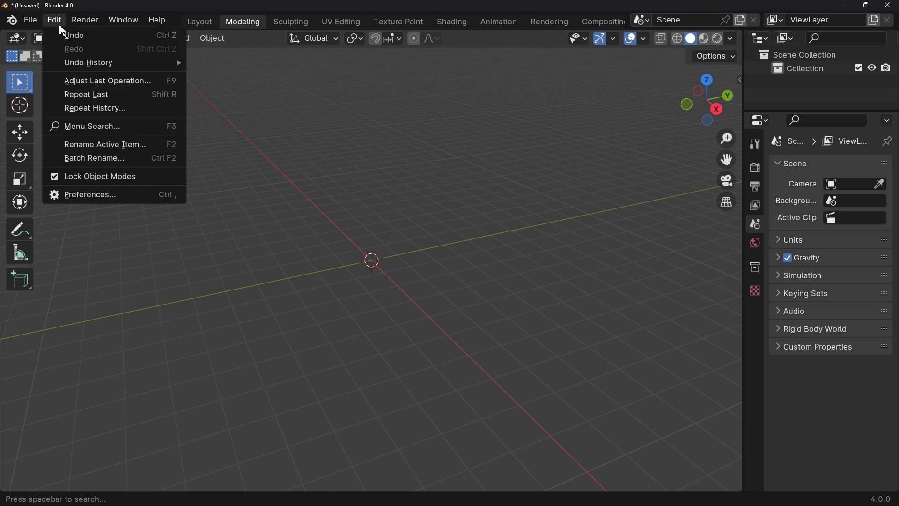
pyautogui.click(118, 197)
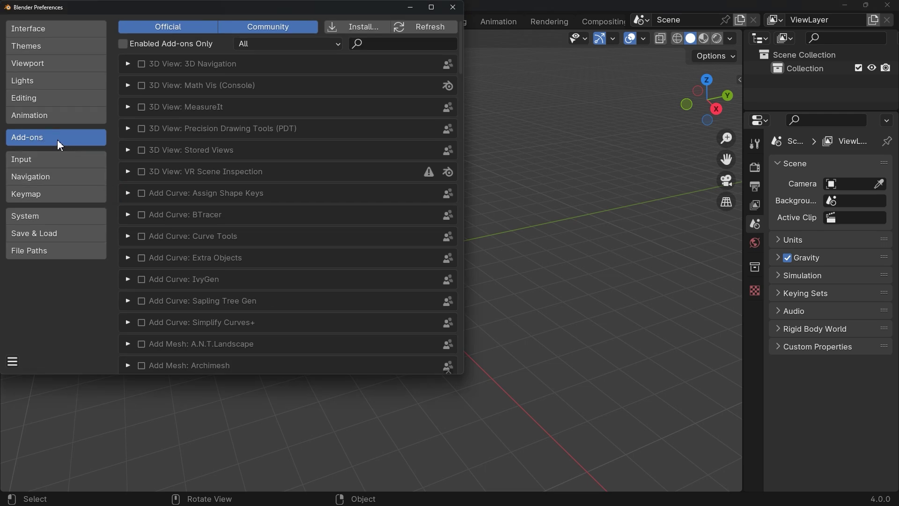
pyautogui.click(352, 29)
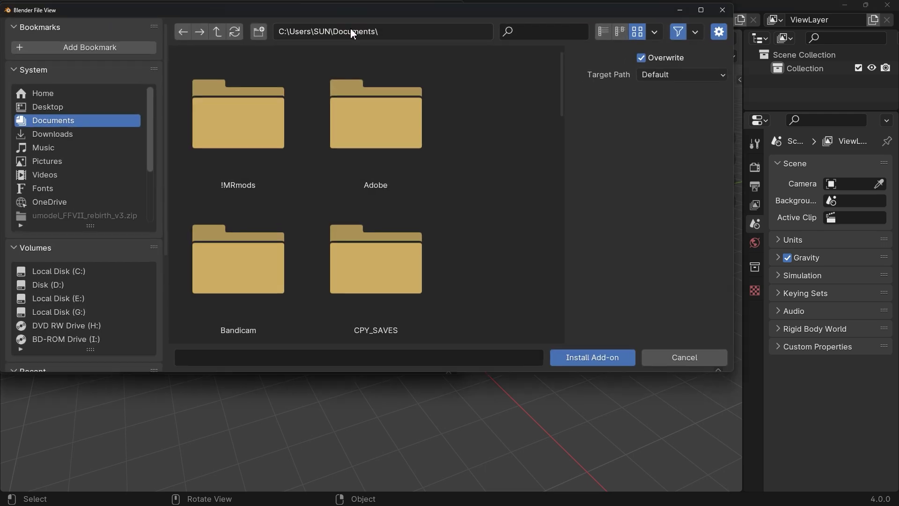
pyautogui.click(422, 31)
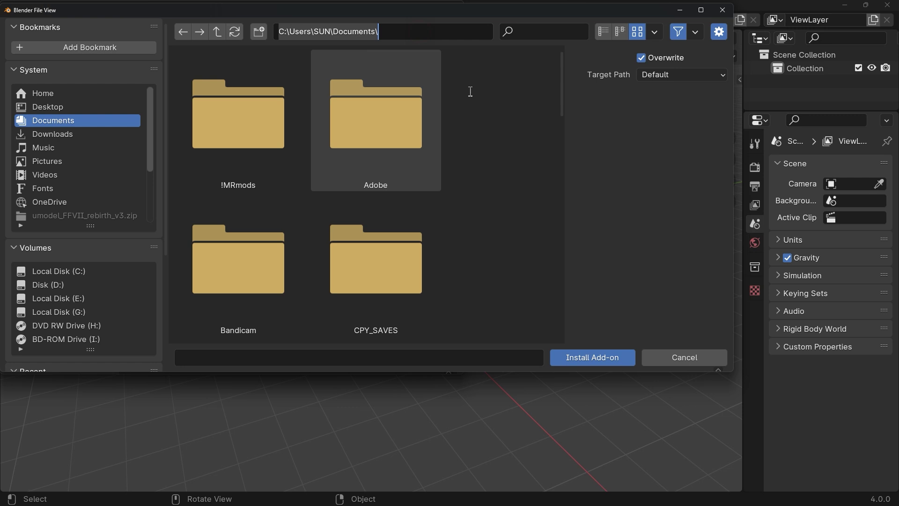
pyautogui.write('D:\\VideoGame Mods\\FFVIIR\\Umodel\\PSA\\')
pyautogui.press('Return')
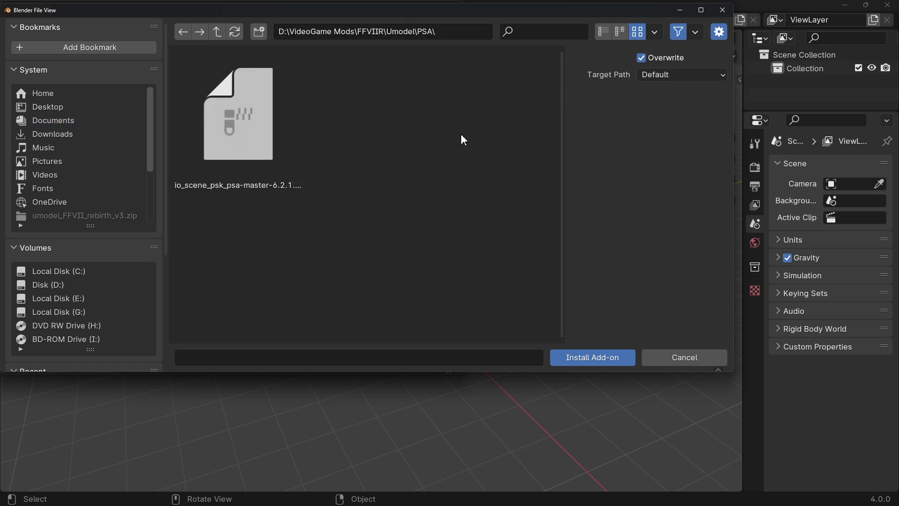
pyautogui.click(259, 134)
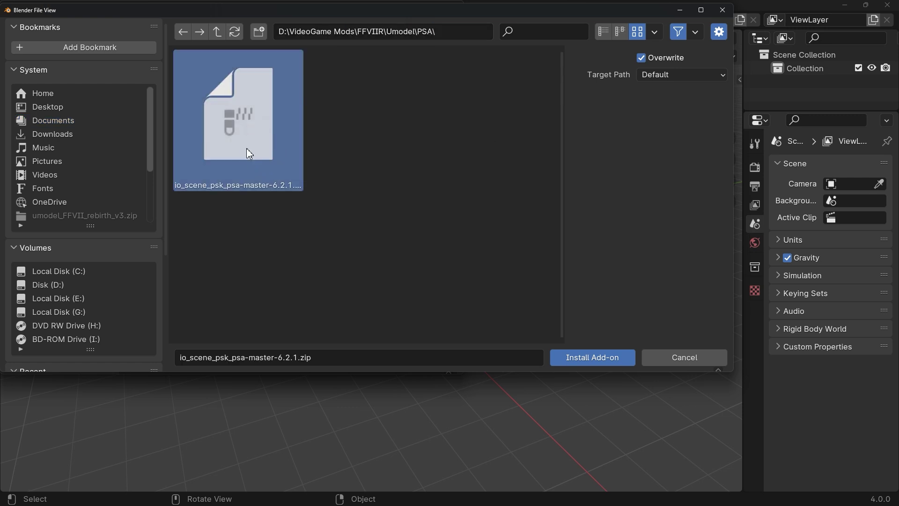
pyautogui.click(580, 360)
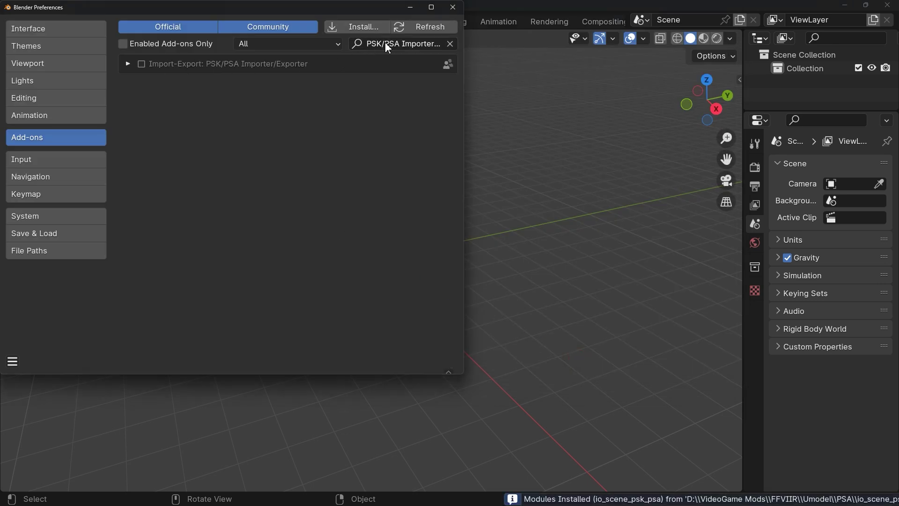
# Enable Import-Export: PSK/PSA Importer/Exporter, expand its details, and close Preferences
pyautogui.click(141, 65)
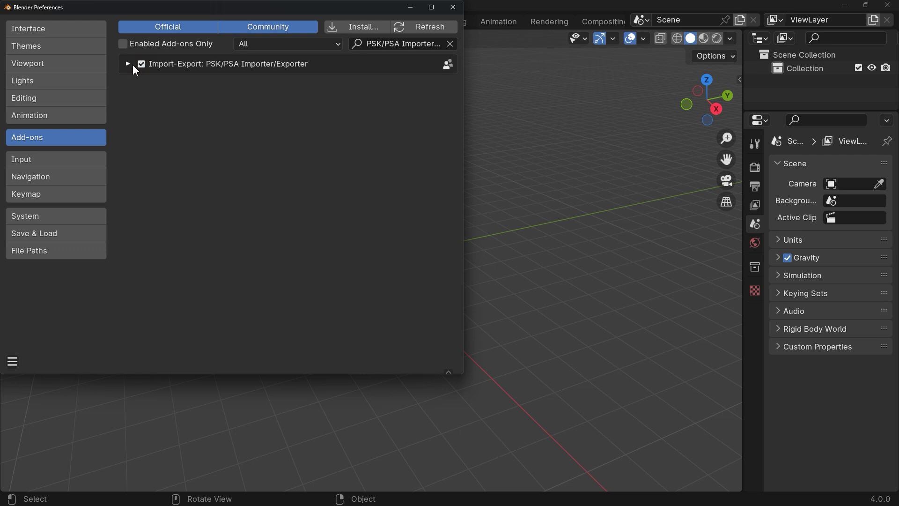
pyautogui.click(128, 65)
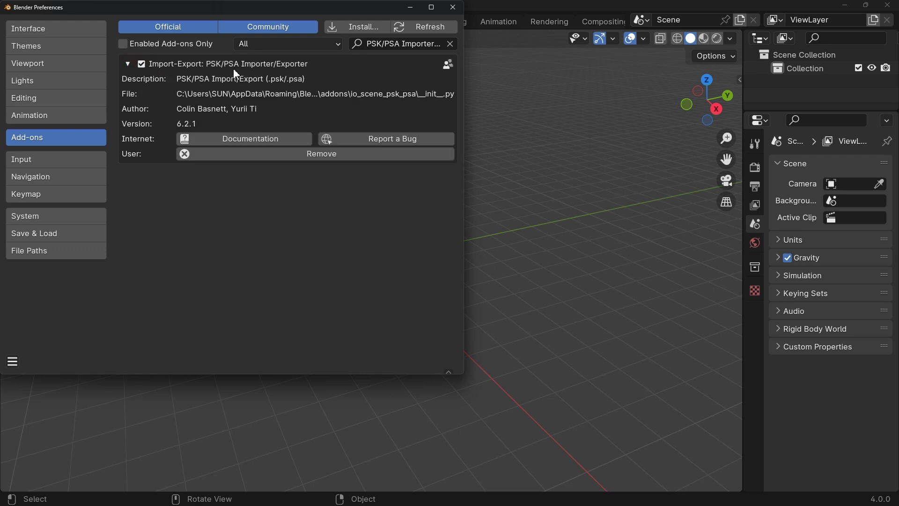
pyautogui.click(452, 7)
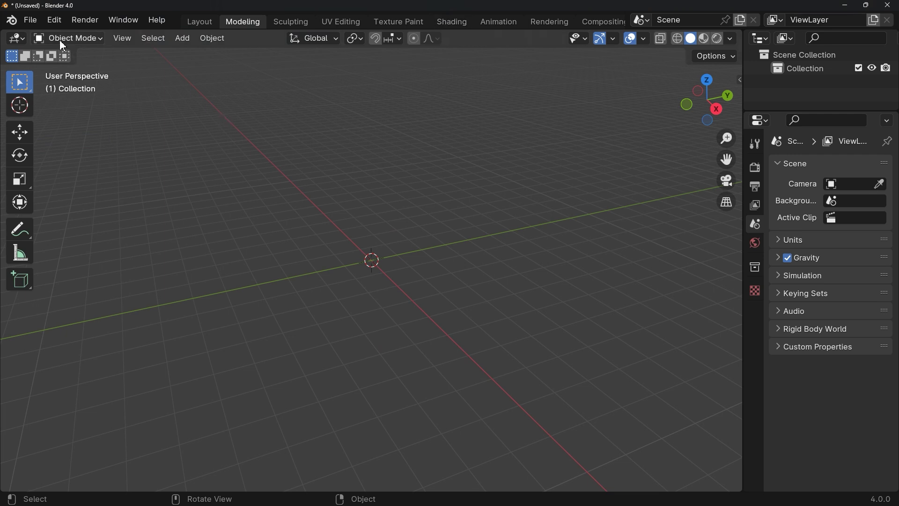
# Import PC0002_04.pskx as an Unreal PSK with scale 0.01 and bone length 4 m
pyautogui.click(31, 21)
pyautogui.moveTo(91, 209)
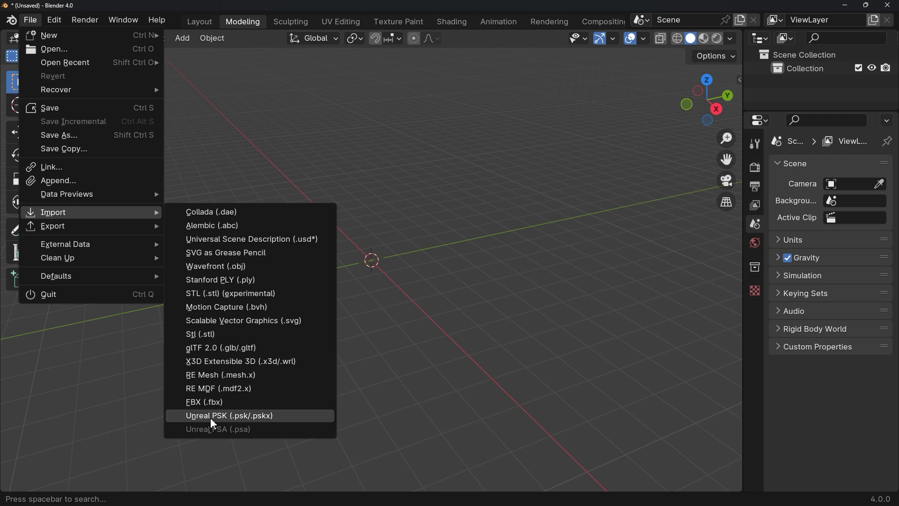
pyautogui.click(276, 418)
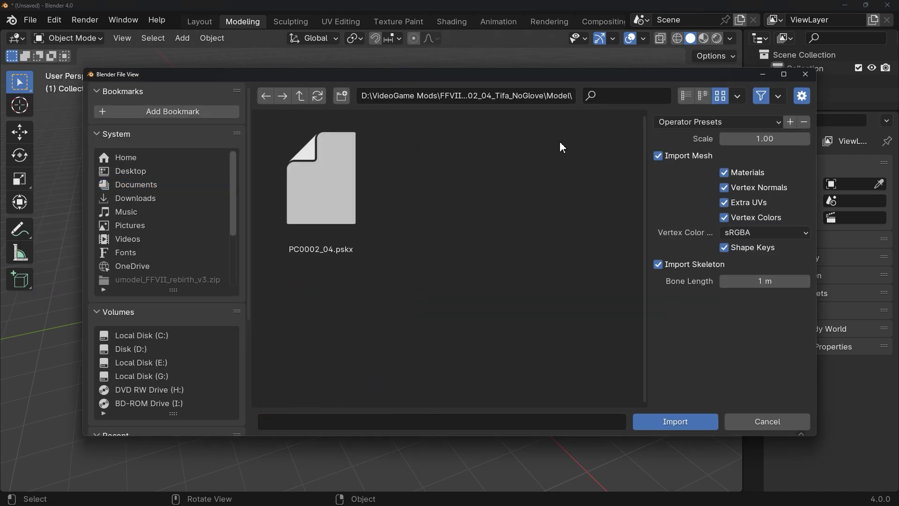
pyautogui.click(331, 185)
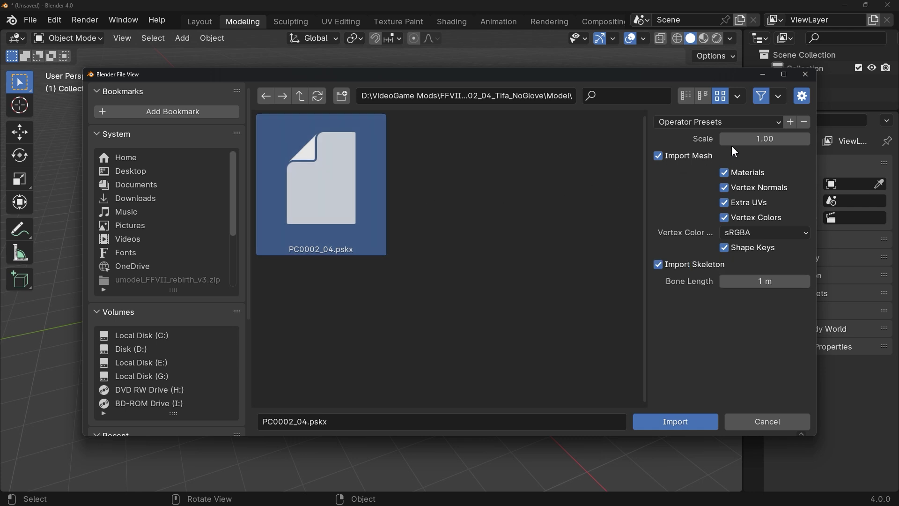
pyautogui.click(757, 138)
pyautogui.write('0')
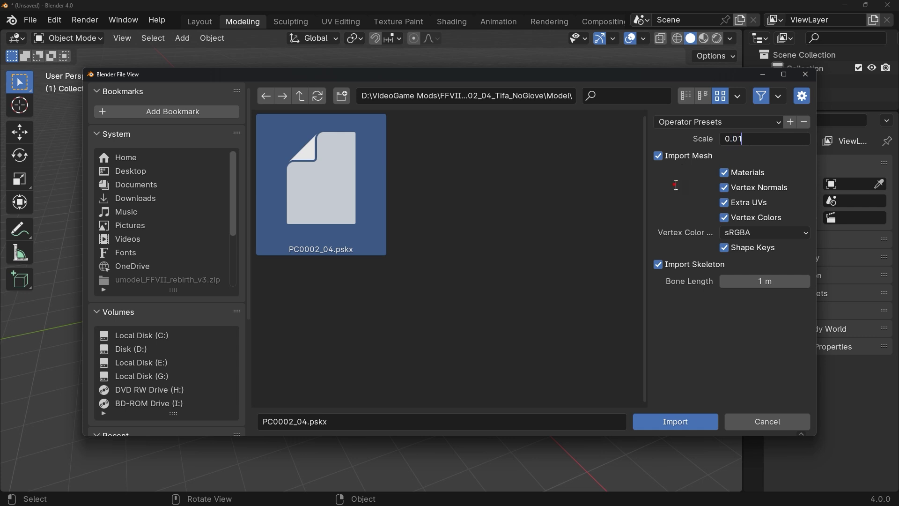
pyautogui.write('.01')
pyautogui.press('Return')
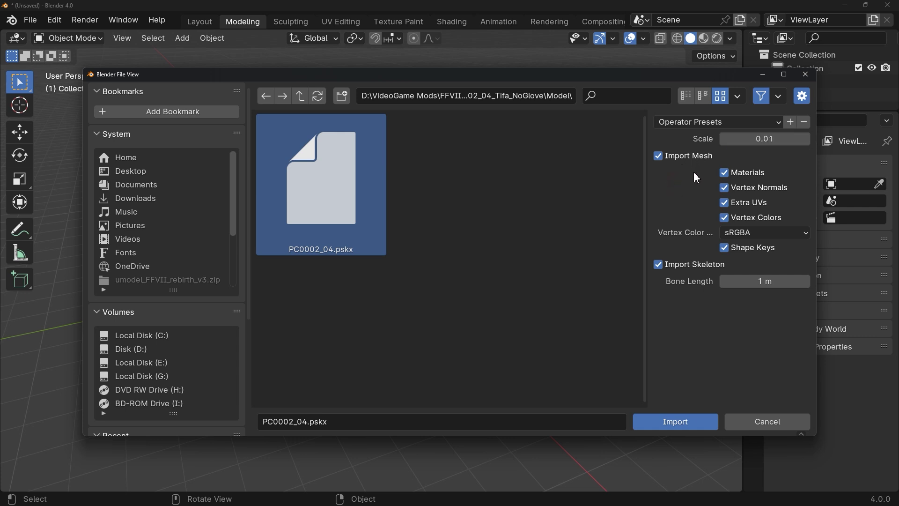
pyautogui.click(762, 283)
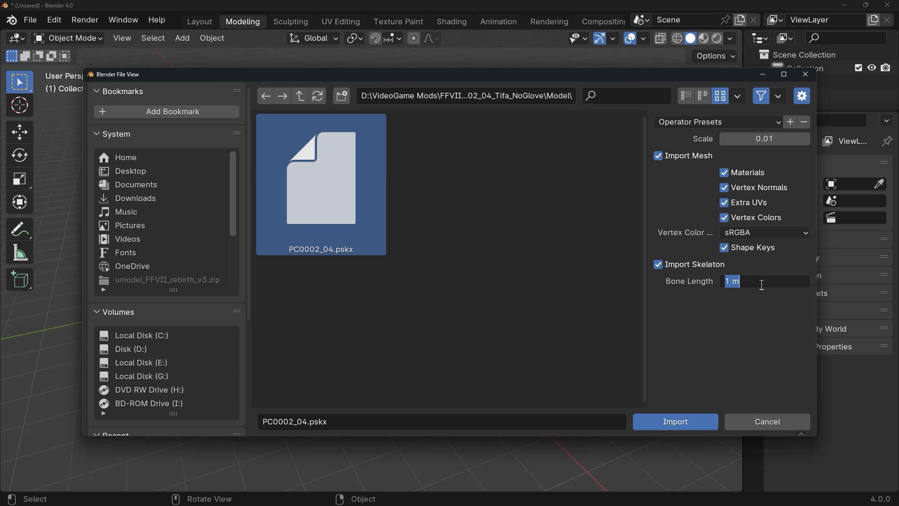
pyautogui.write('4')
pyautogui.press('Return')
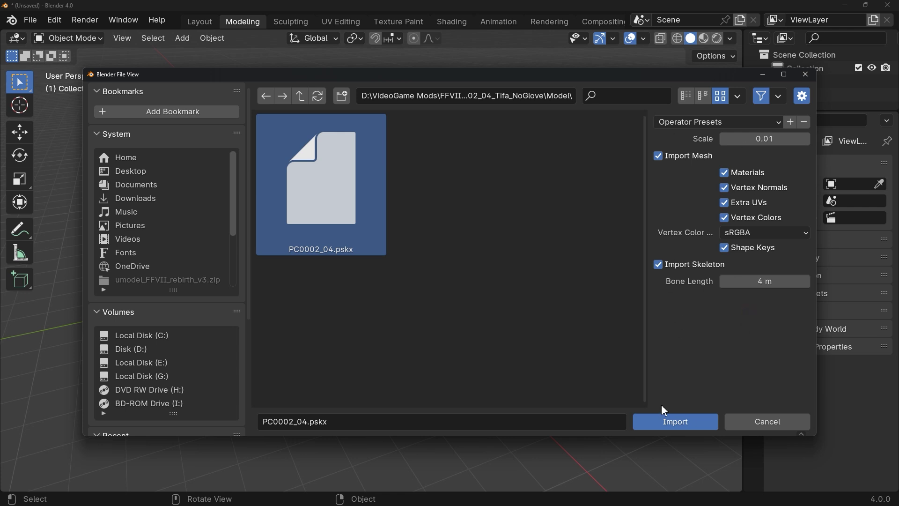
pyautogui.click(647, 425)
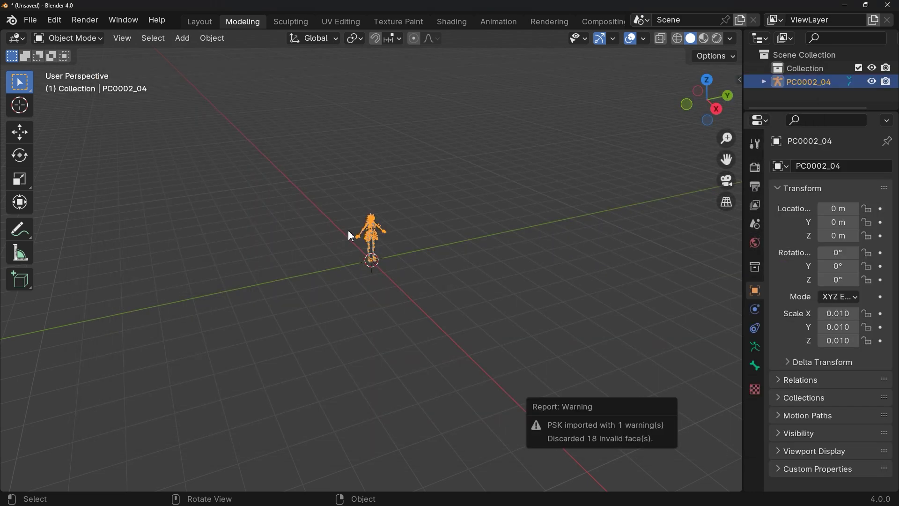
# Frame the imported character and hide its armature to reveal the grey mesh
pyautogui.press('KP_Decimal')
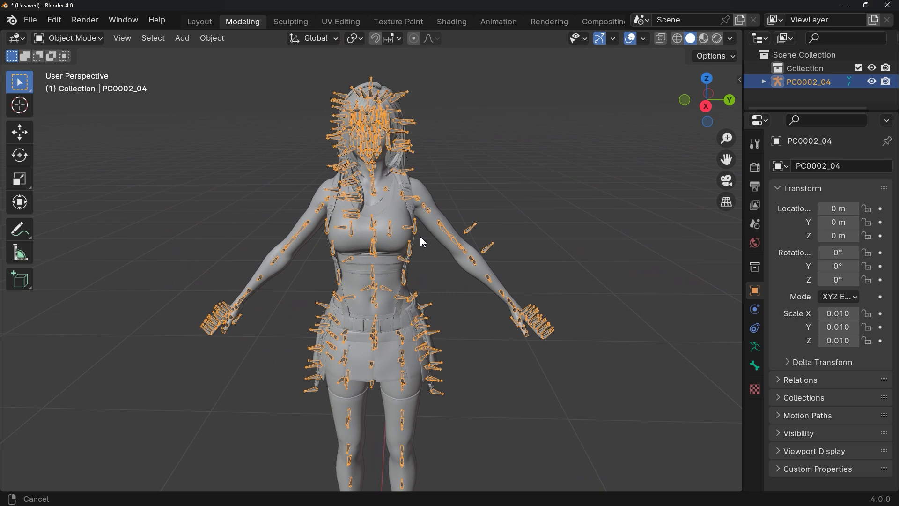
pyautogui.click(872, 82)
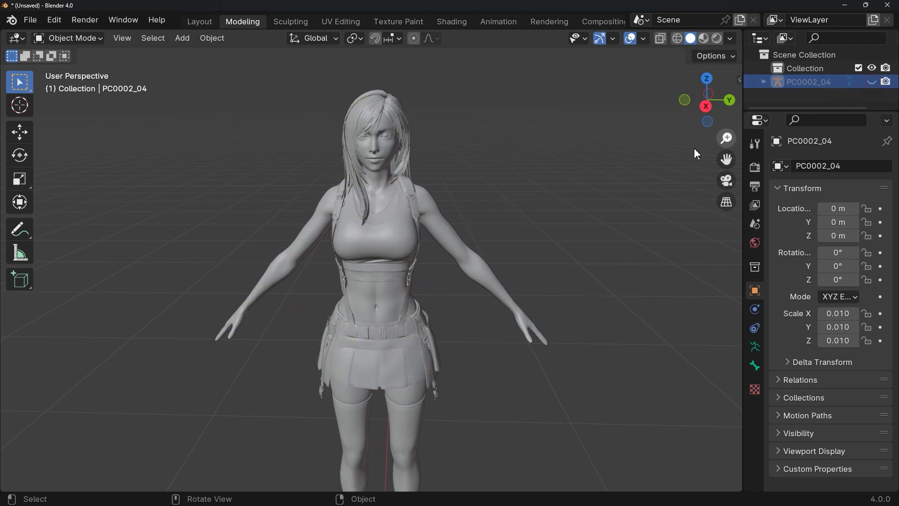
pyautogui.moveTo(546, 160); pyautogui.dragTo(549, 148, button='middle')
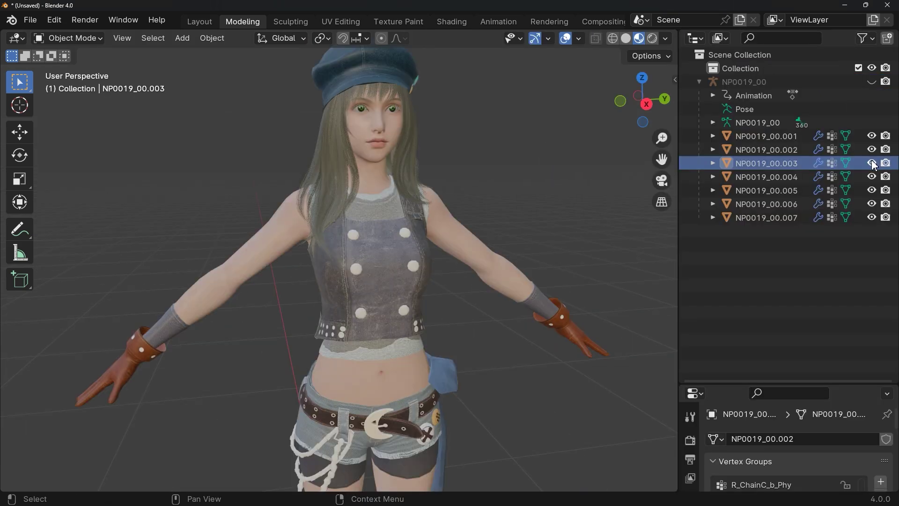
# Hide and restore the arms and vest mesh pieces on the textured character
pyautogui.click(872, 163)
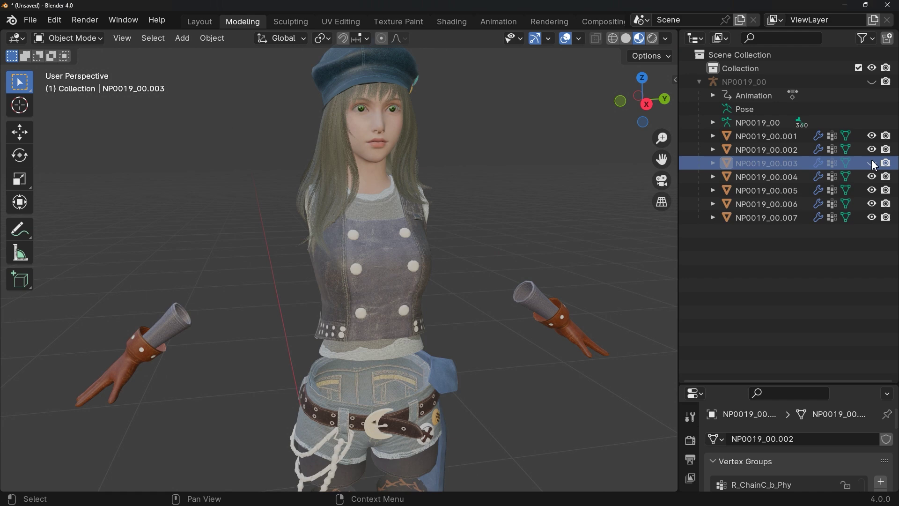
pyautogui.click(872, 163)
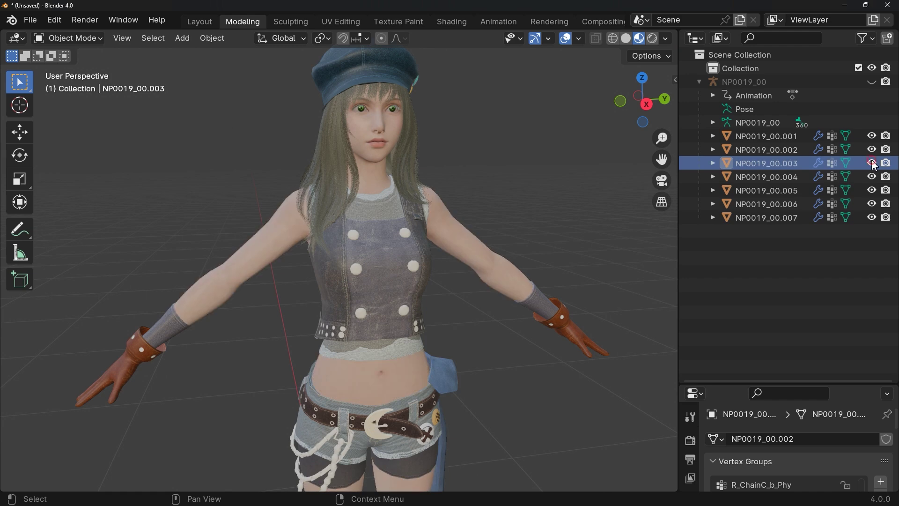
pyautogui.click(401, 260)
pyautogui.press('h')
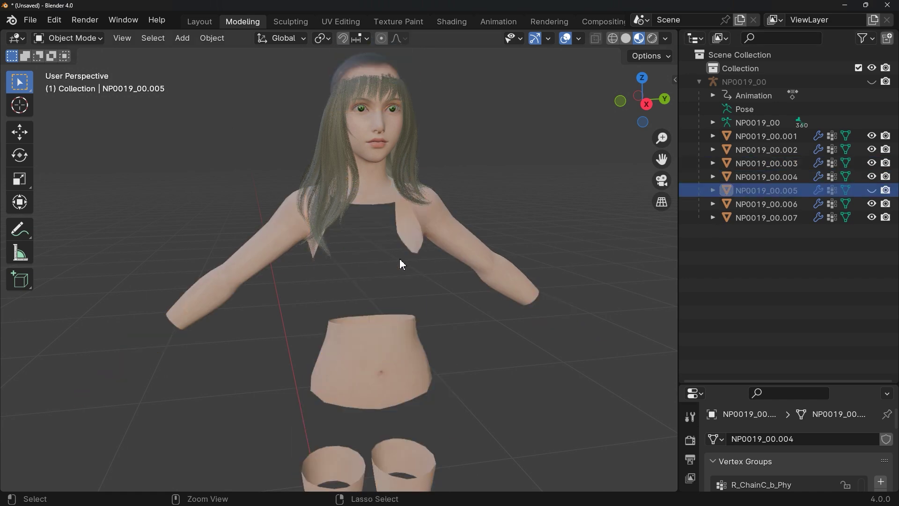
pyautogui.hotkey('ctrl', 'z')
pyautogui.hotkey('ctrl', 'z')
# Rotate the upper-arm bone downward in Pose Mode, then undo the rotation
pyautogui.moveTo(282, 211); pyautogui.dragTo(306, 226)
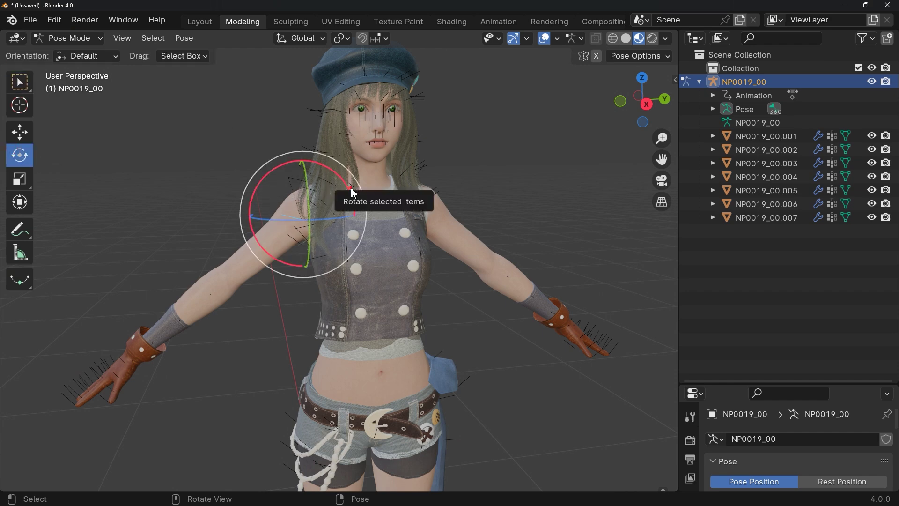
pyautogui.moveTo(353, 193); pyautogui.dragTo(376, 234)
pyautogui.hotkey('ctrl', 'z')
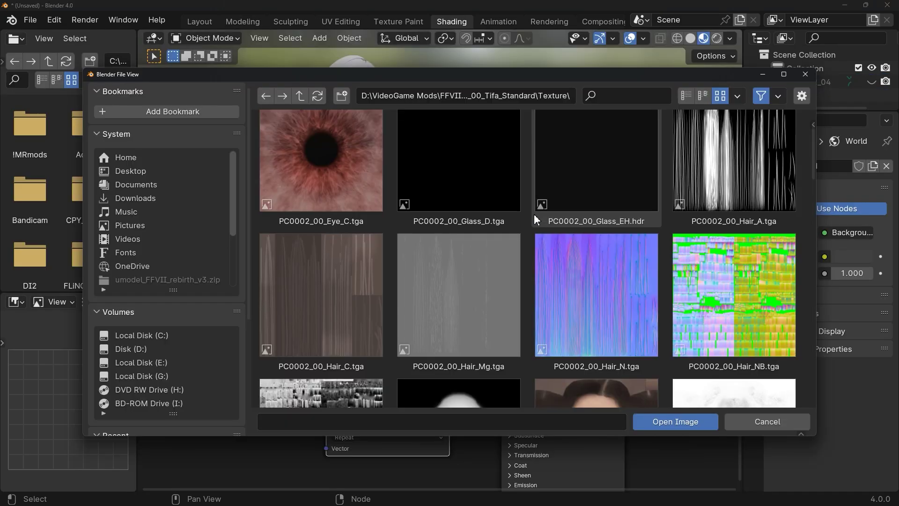
# Load PC0002_00_Skin_C.tga into the Image Texture node and link it to Base Color
pyautogui.scroll(-8, 536, 219)
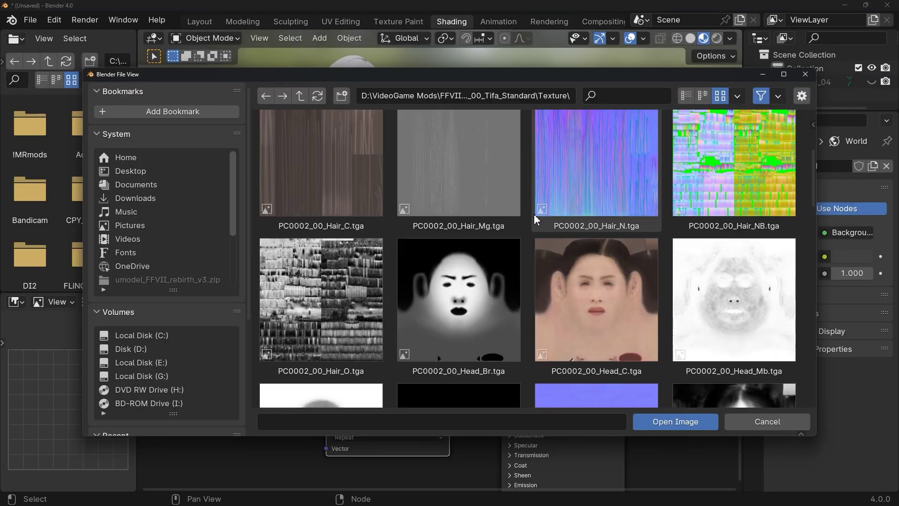
pyautogui.scroll(-8, 534, 214)
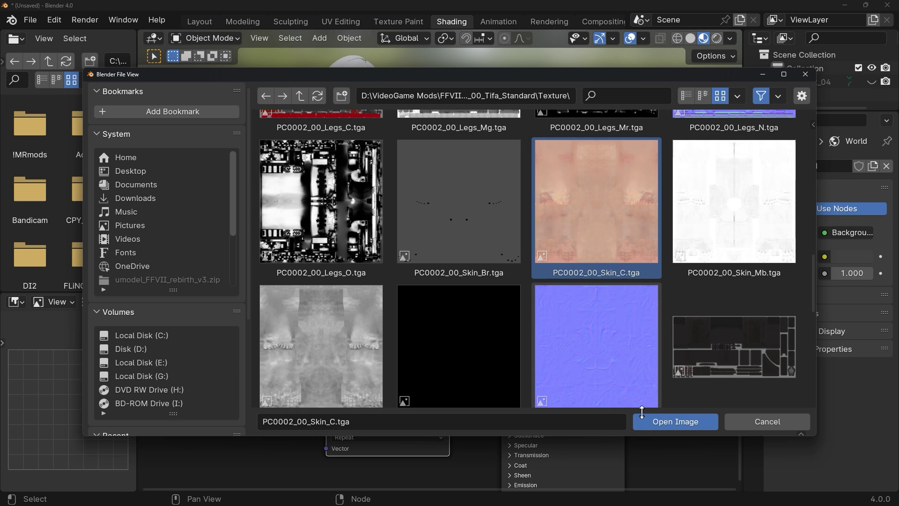
pyautogui.click(661, 423)
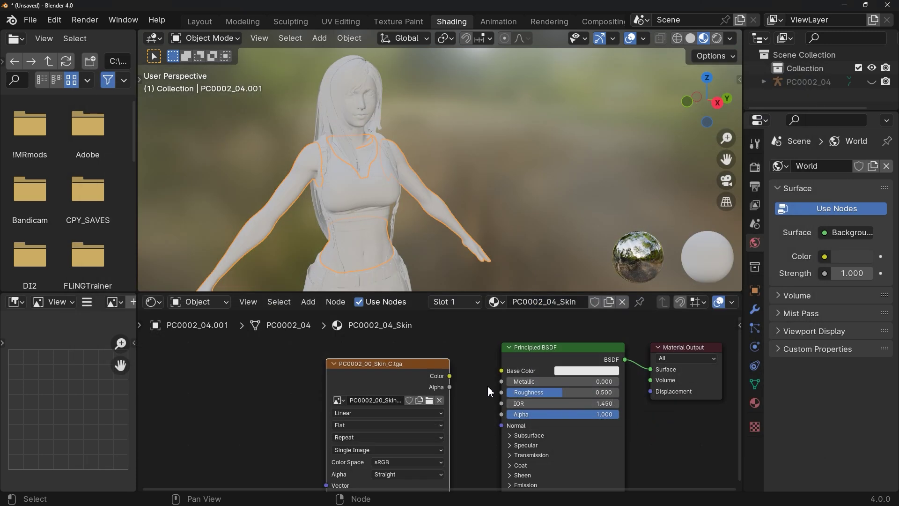
pyautogui.moveTo(496, 371); pyautogui.dragTo(502, 370)
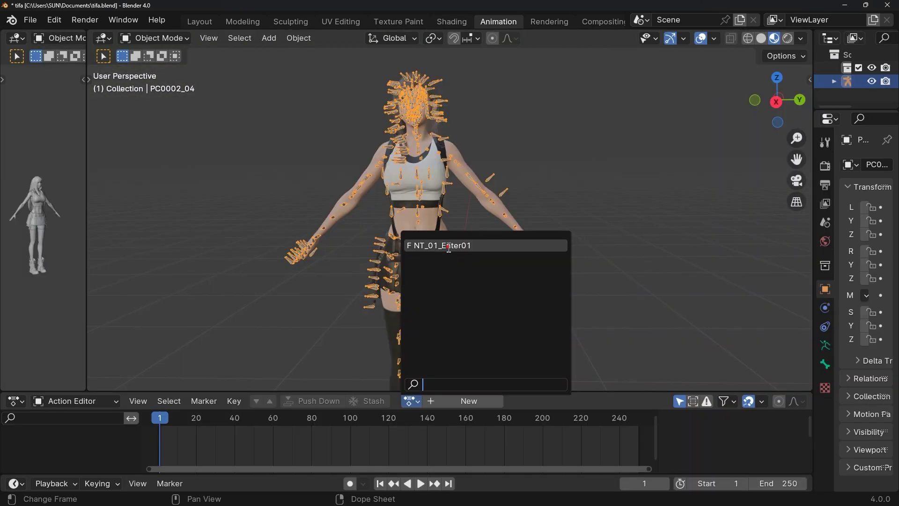
# Assign the NT_01_Enter01 action and play it, viewing the character from the front
pyautogui.click(449, 246)
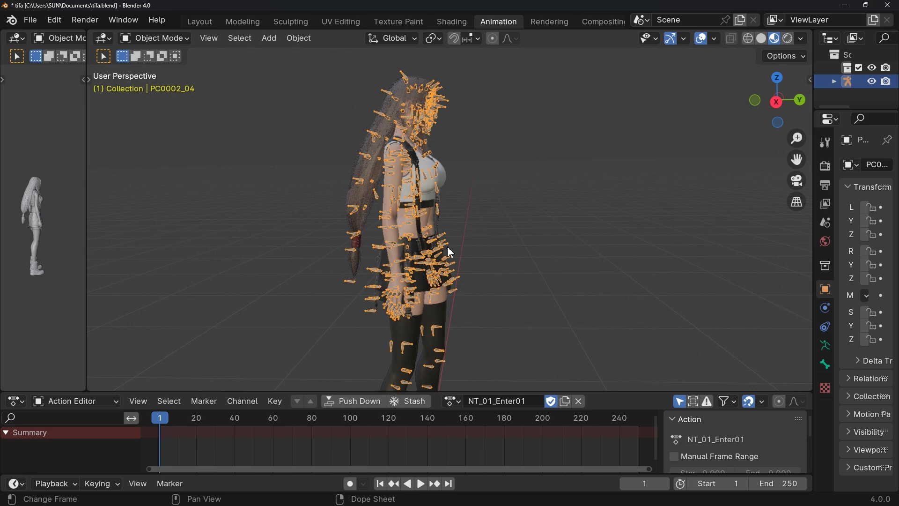
pyautogui.press('space')
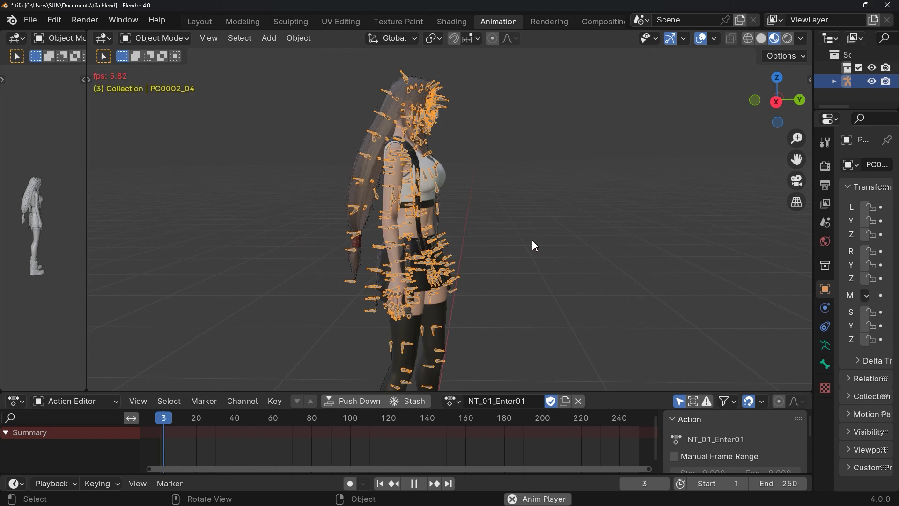
pyautogui.moveTo(525, 242); pyautogui.dragTo(453, 239, button='middle')
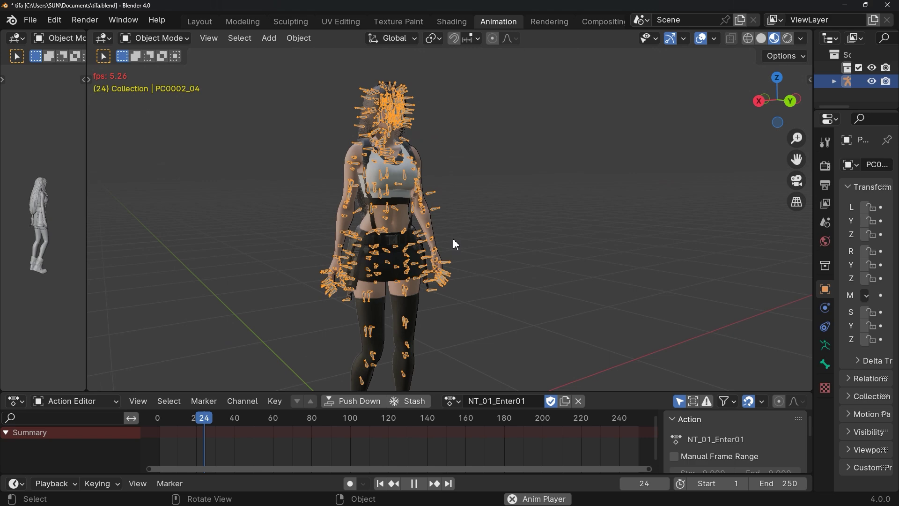